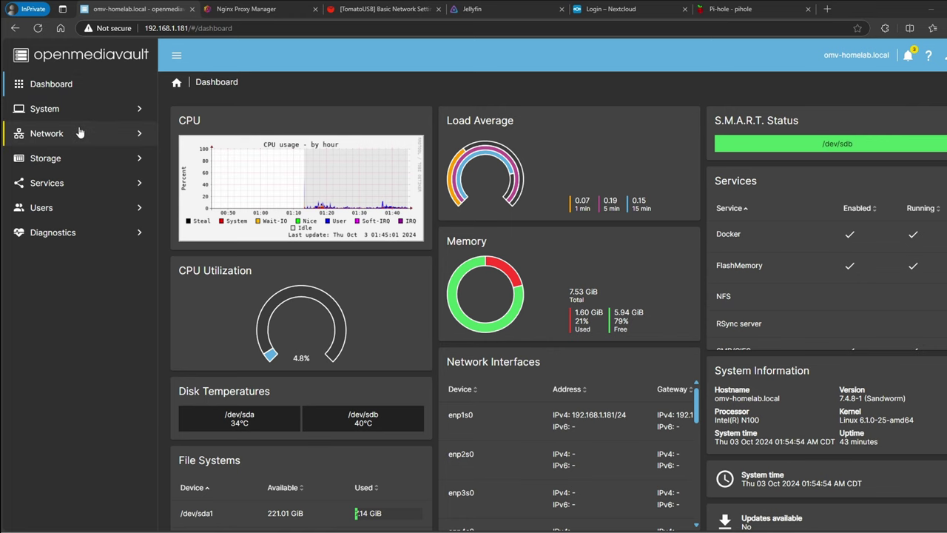
Review the storage disks and the Data entry among the shared folders
{"action": "left_click", "coordinate": [77, 156]}
{"action": "left_click", "coordinate": [79, 189]}
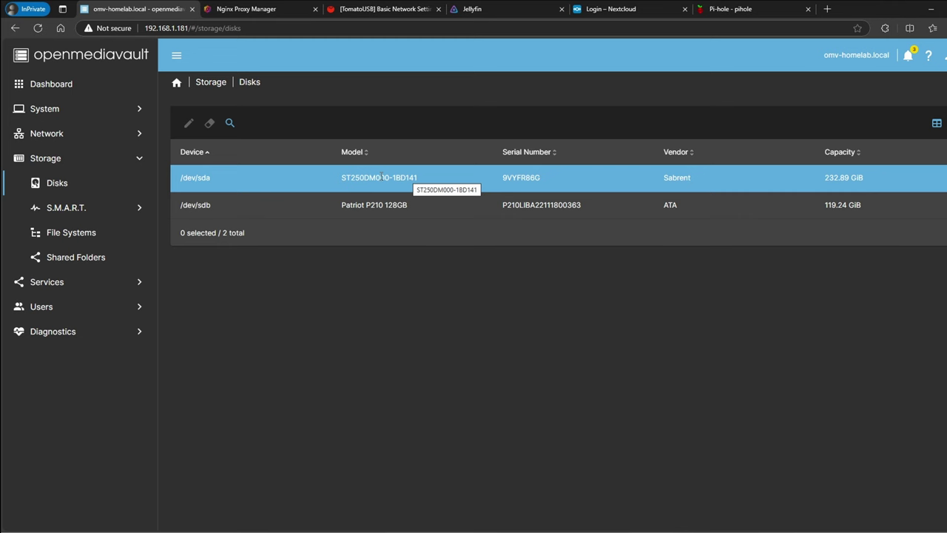
{"action": "left_click", "coordinate": [49, 256]}
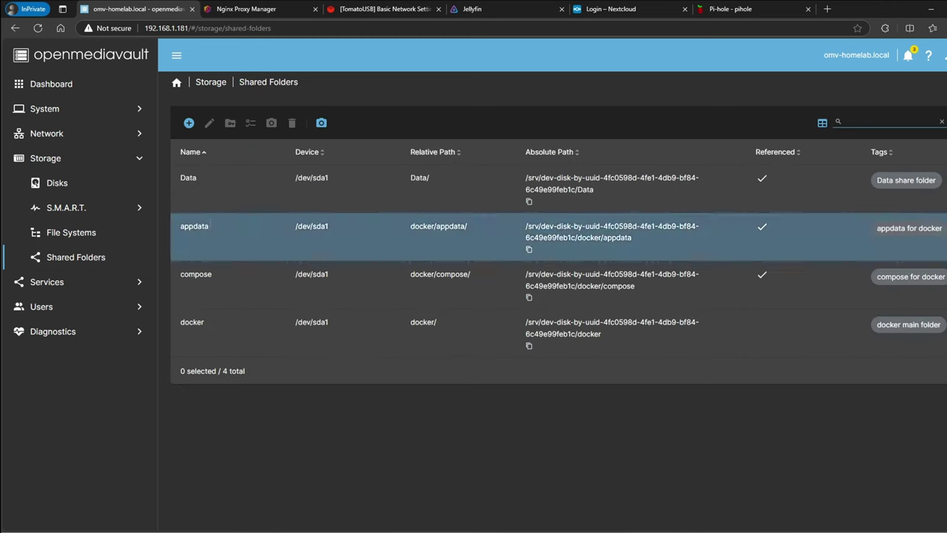
{"action": "left_click", "coordinate": [230, 188]}
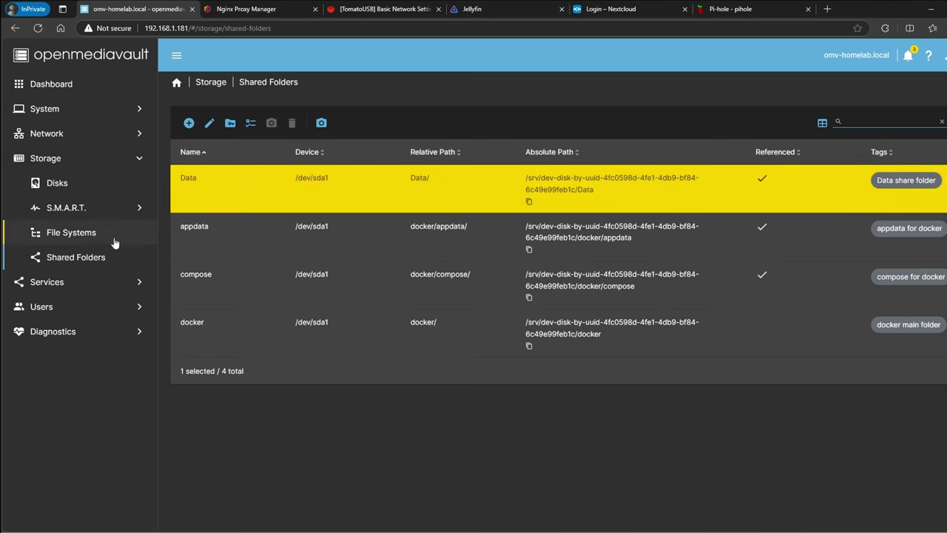
Check the SMB/CIFS shares list, and open the Compose service overview
{"action": "left_click", "coordinate": [82, 281]}
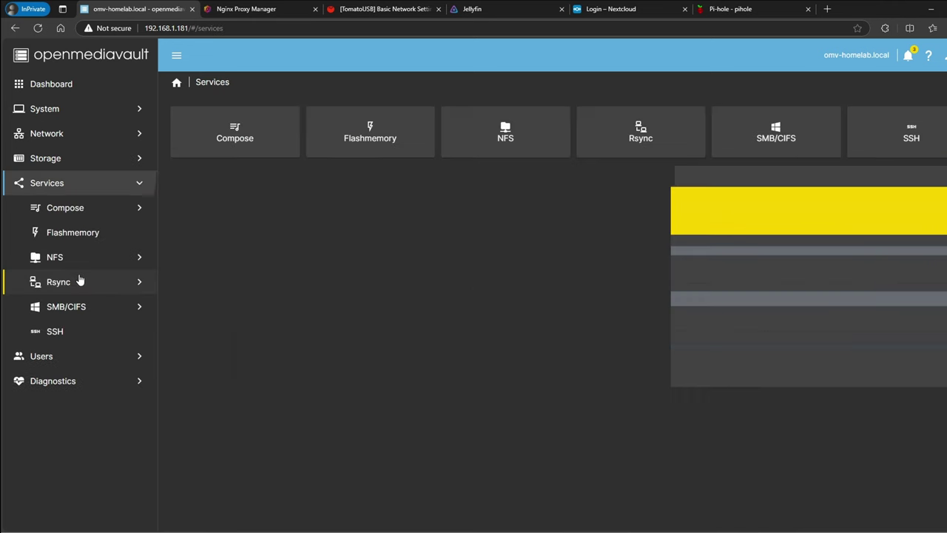
{"action": "left_click", "coordinate": [824, 148]}
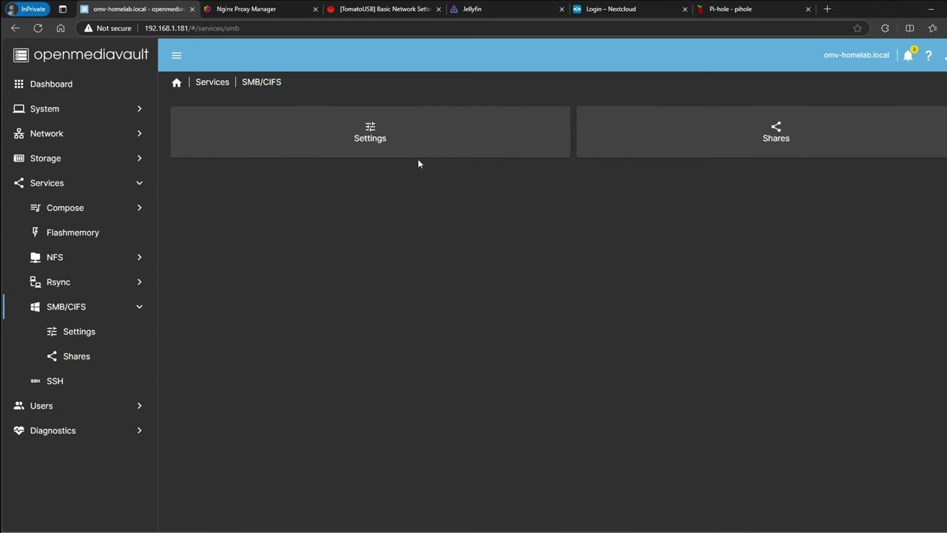
{"action": "left_click", "coordinate": [688, 141]}
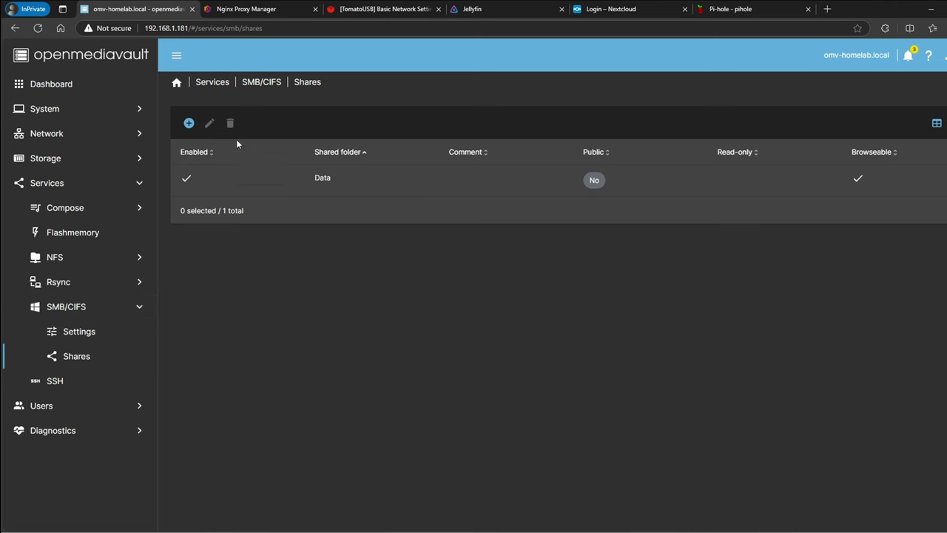
{"action": "left_click", "coordinate": [231, 82]}
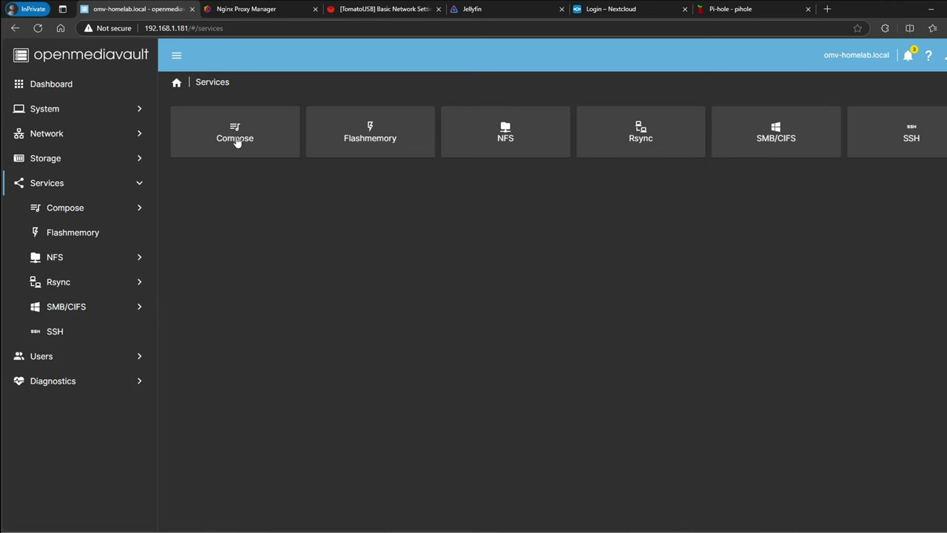
{"action": "left_click", "coordinate": [236, 141]}
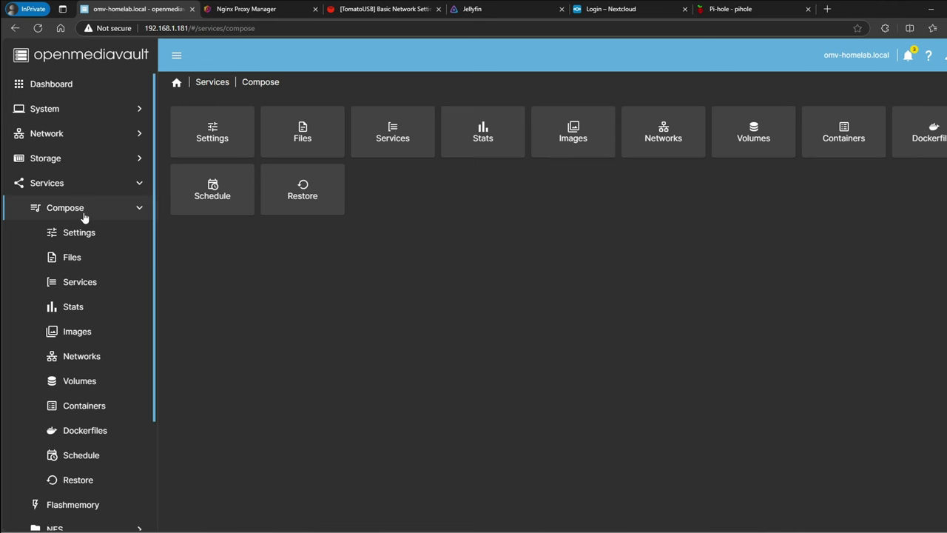
Check the Docker repo setting in omv-extras and search the system plugins for "flash"
{"action": "left_click", "coordinate": [61, 112]}
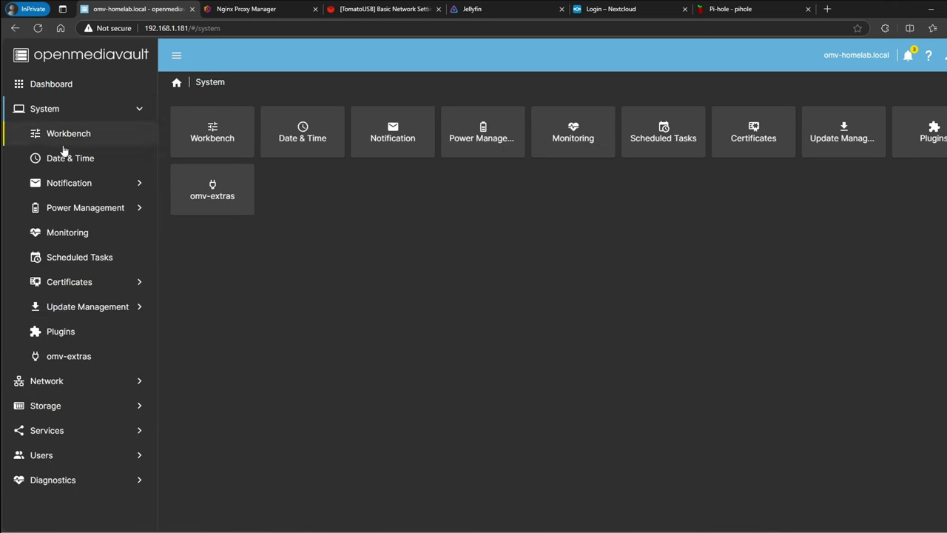
{"action": "left_click", "coordinate": [106, 360]}
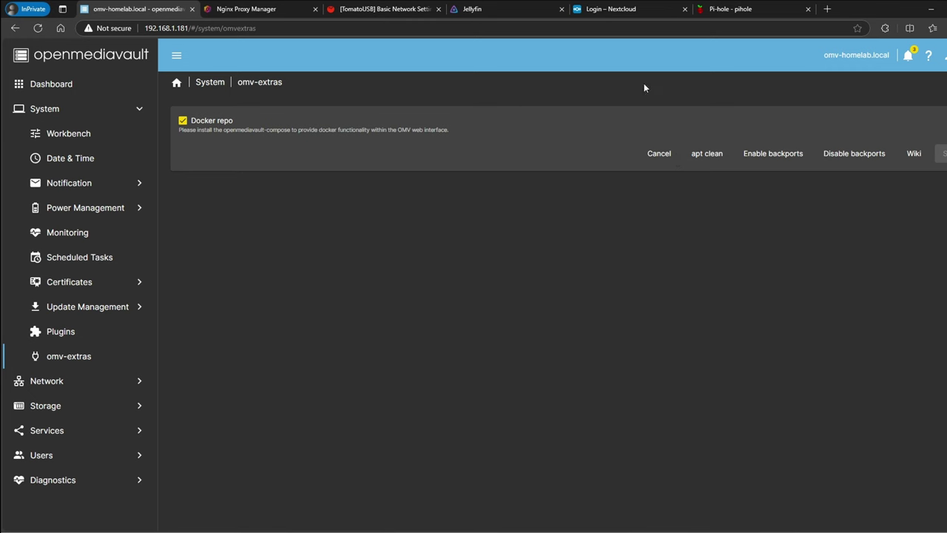
{"action": "left_click", "coordinate": [62, 332]}
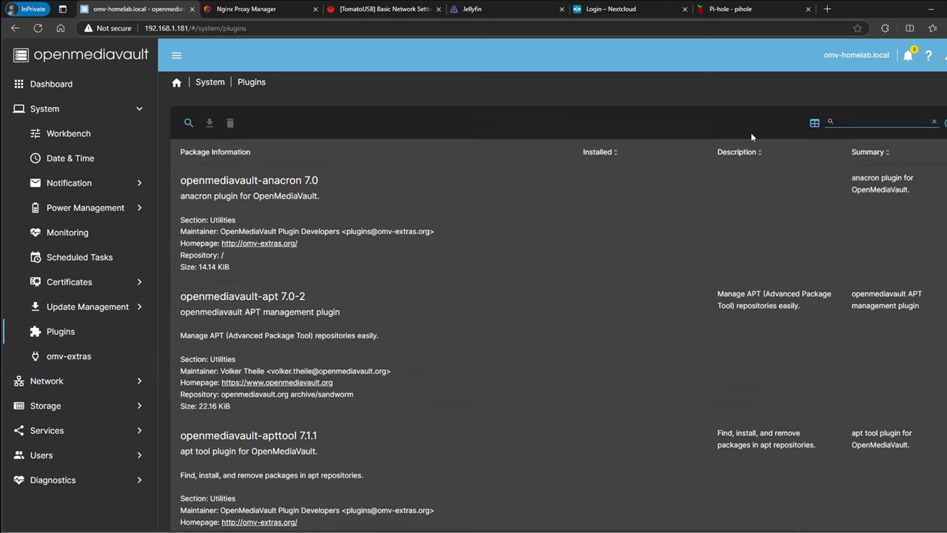
{"action": "left_click", "coordinate": [855, 120]}
{"action": "type", "text": "flash"}
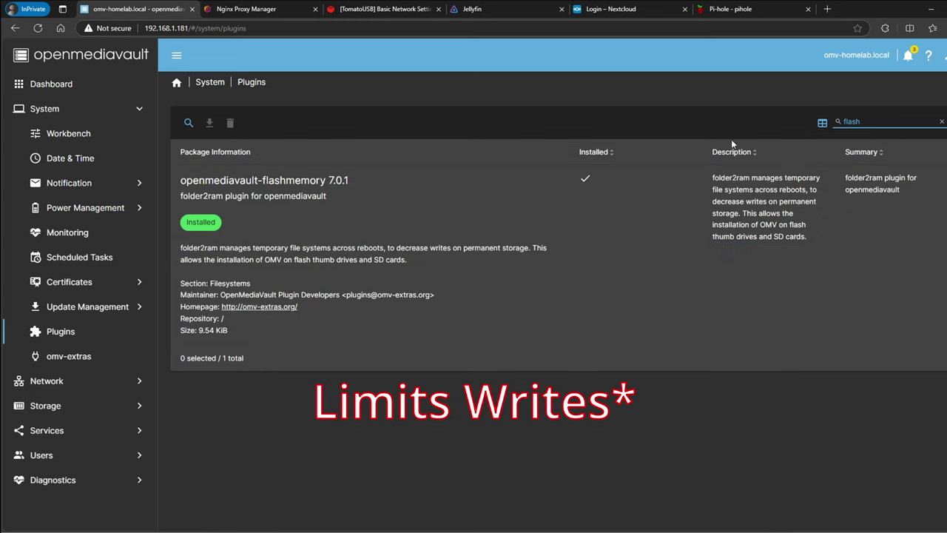
Search the plugins for "shareroot" and examine the openmediavault-sharerootfs entry
{"action": "double_click", "coordinate": [856, 123]}
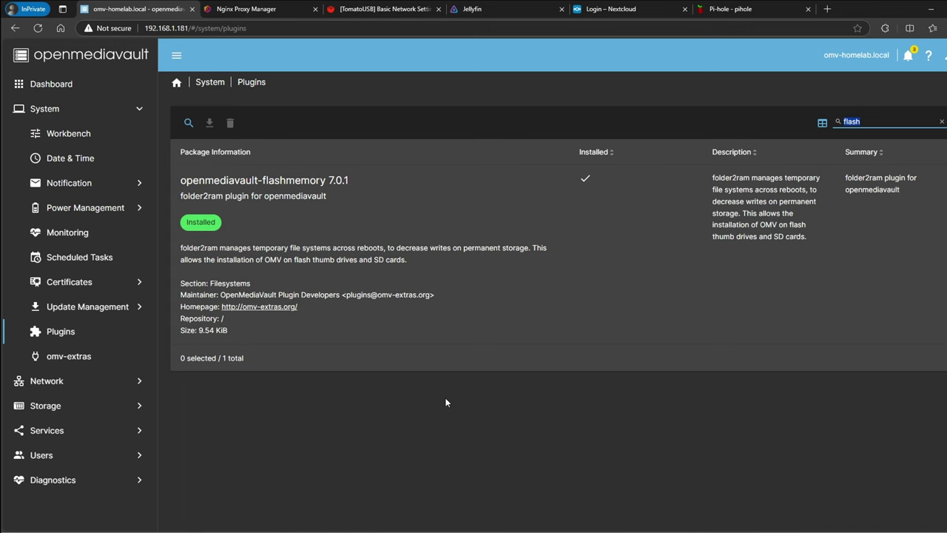
{"action": "type", "text": "share"}
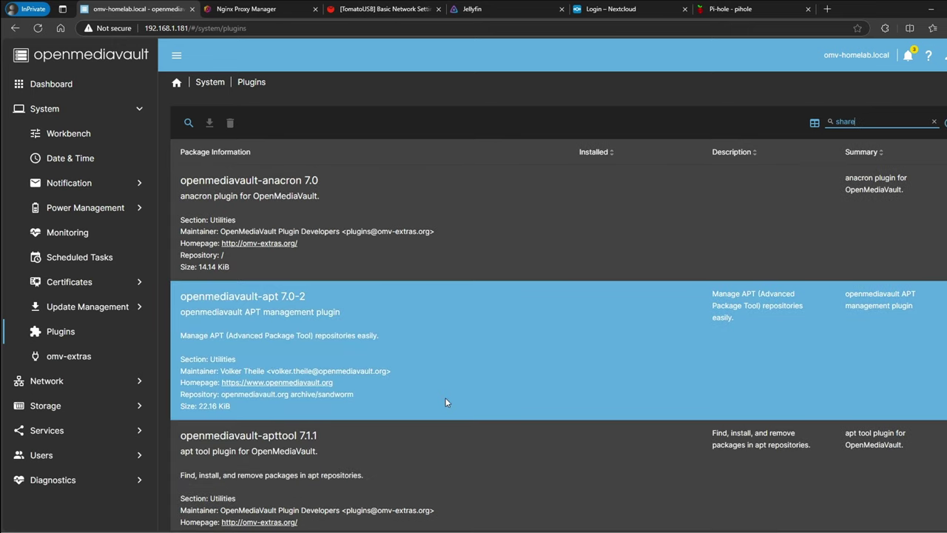
{"action": "type", "text": "ro"}
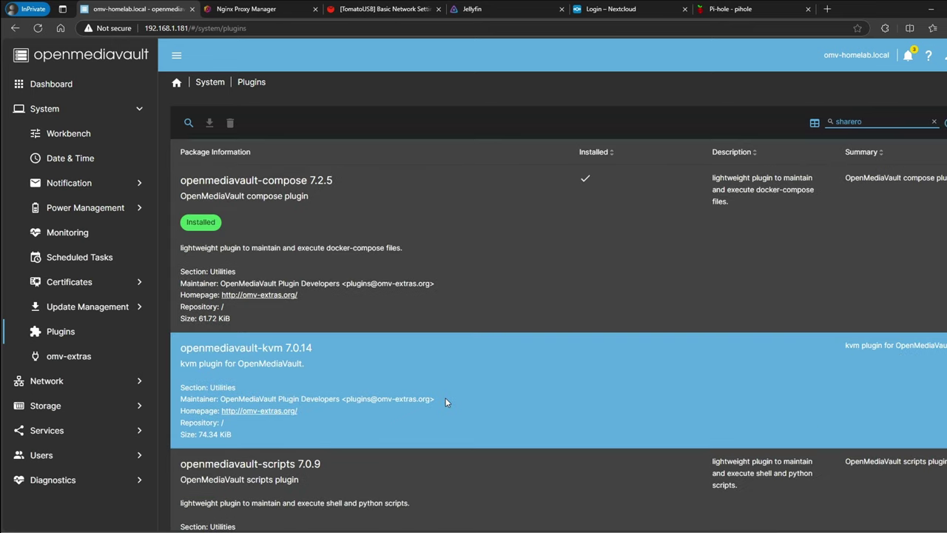
{"action": "type", "text": "ot"}
{"action": "scroll", "coordinate": [444, 387], "scroll_direction": "down", "scroll_amount": 5}
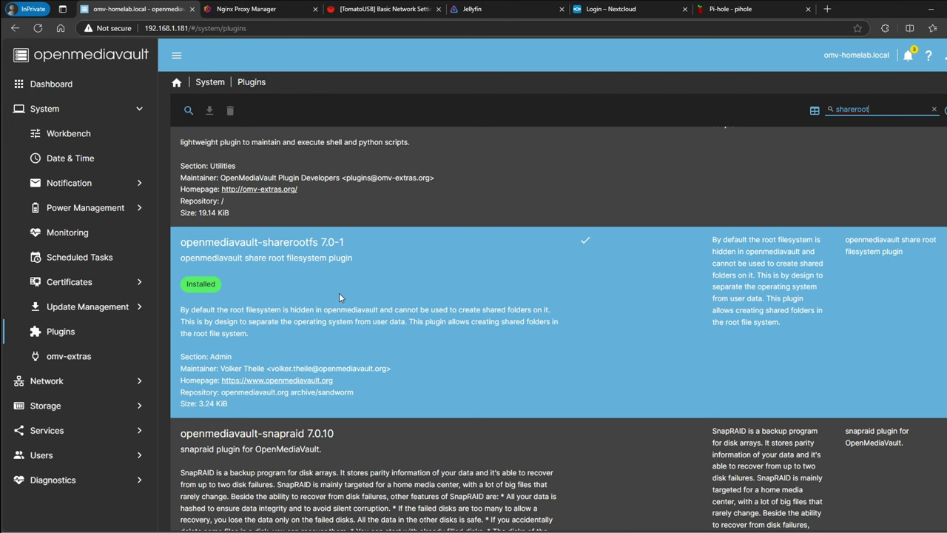
{"action": "scroll", "coordinate": [338, 294], "scroll_direction": "up", "scroll_amount": 5}
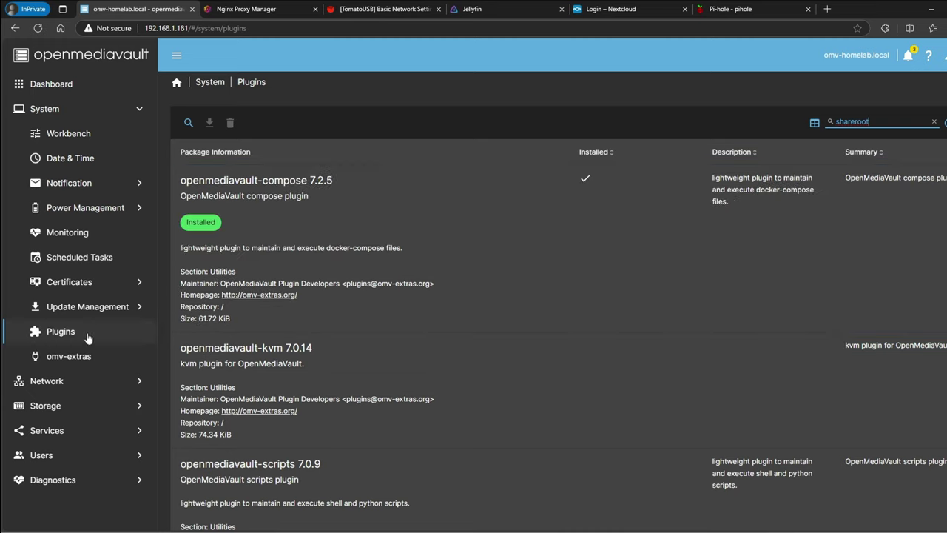
Open the Compose files list and review the Docker containers from heimdall to vaultwardenrs
{"action": "left_click", "coordinate": [63, 431]}
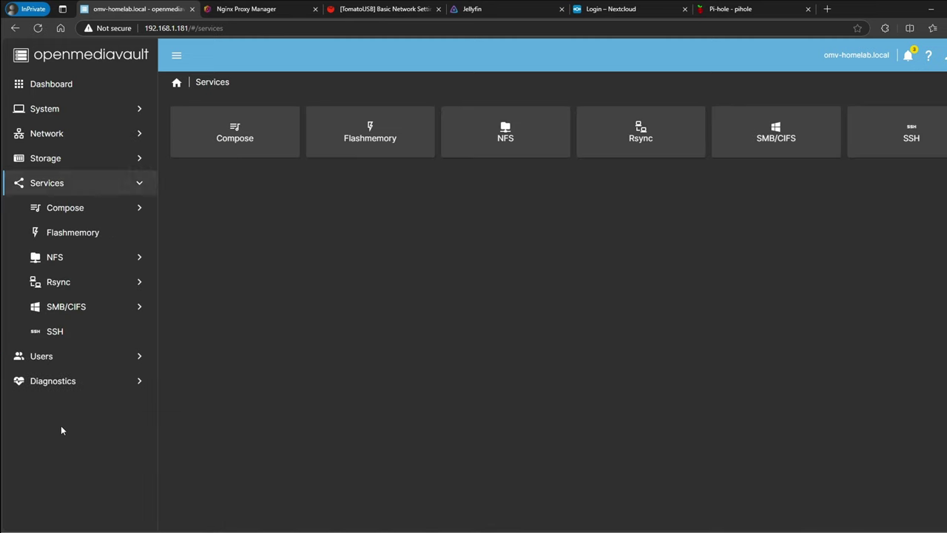
{"action": "left_click", "coordinate": [233, 132]}
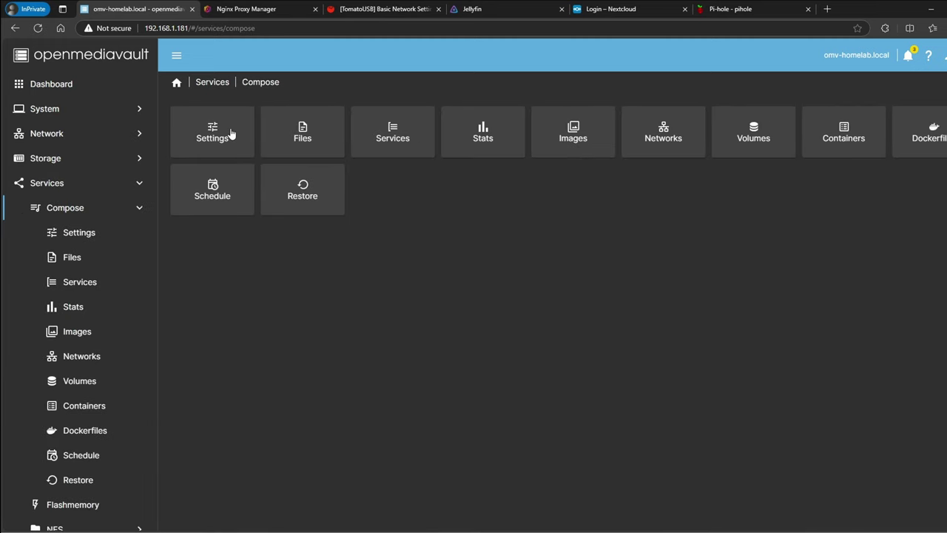
{"action": "left_click", "coordinate": [289, 133]}
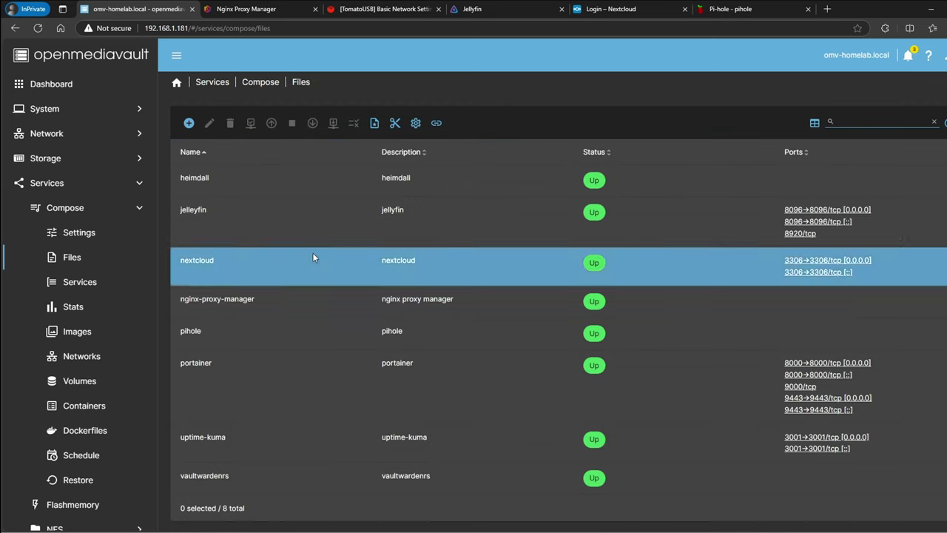
{"action": "left_click", "coordinate": [359, 474]}
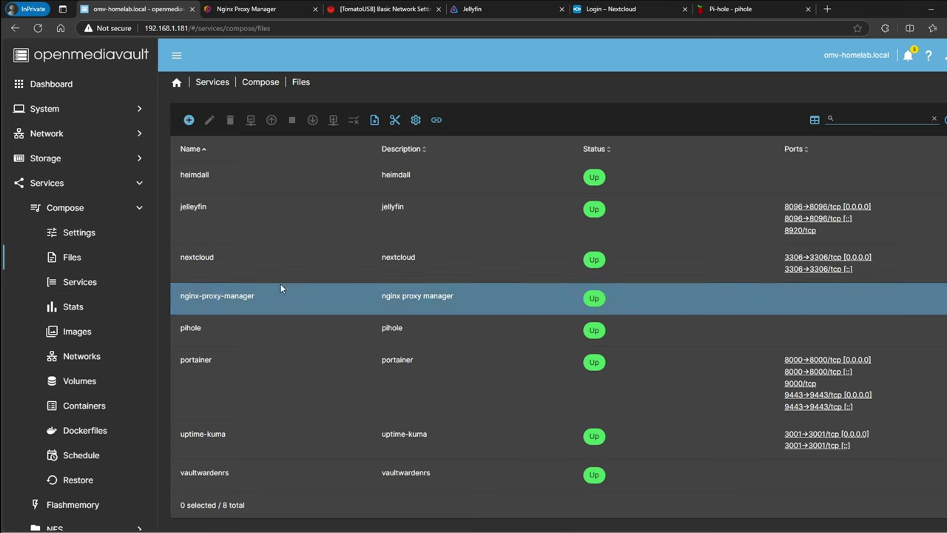
{"action": "left_click", "coordinate": [215, 177]}
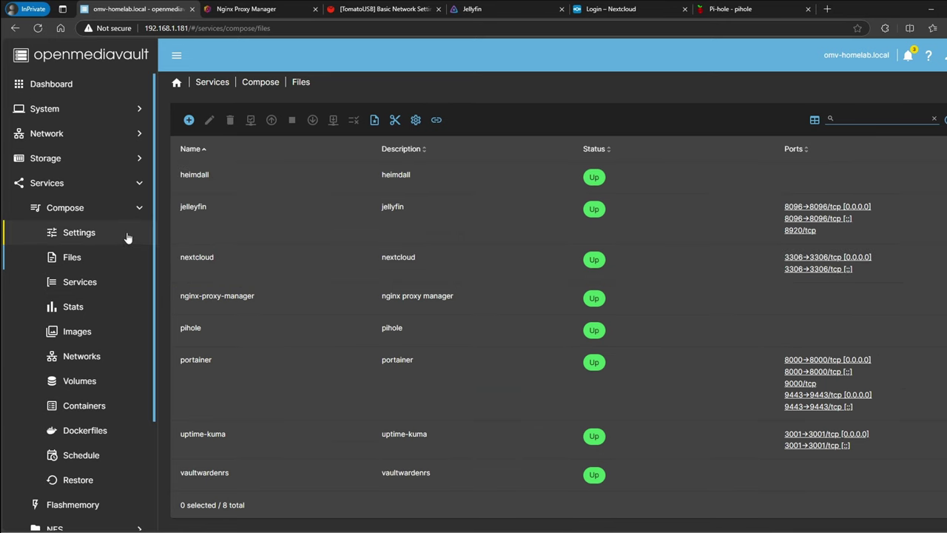
Review the proxy hosts in Nginx Proxy Manager, and return to the openmediavault dashboard
{"action": "left_click", "coordinate": [235, 11]}
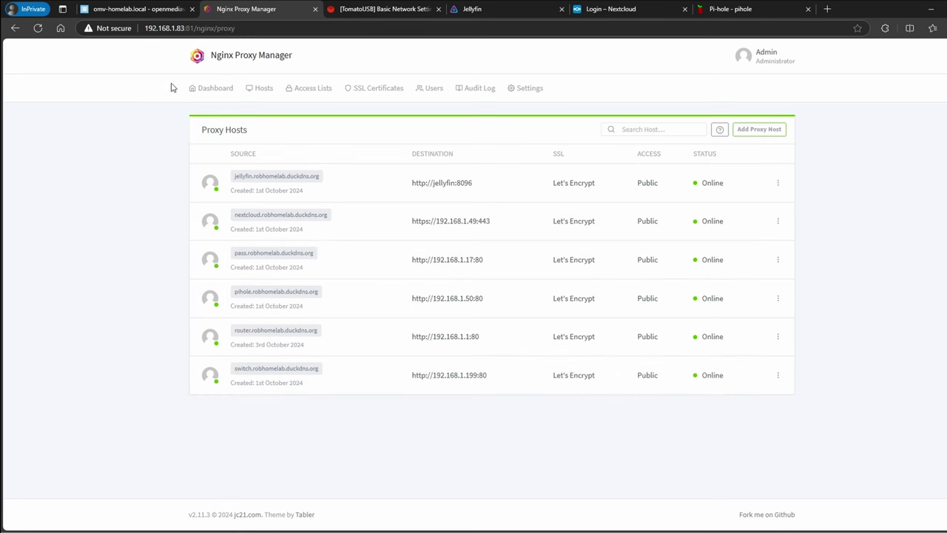
{"action": "left_click", "coordinate": [145, 9]}
{"action": "left_click", "coordinate": [74, 91]}
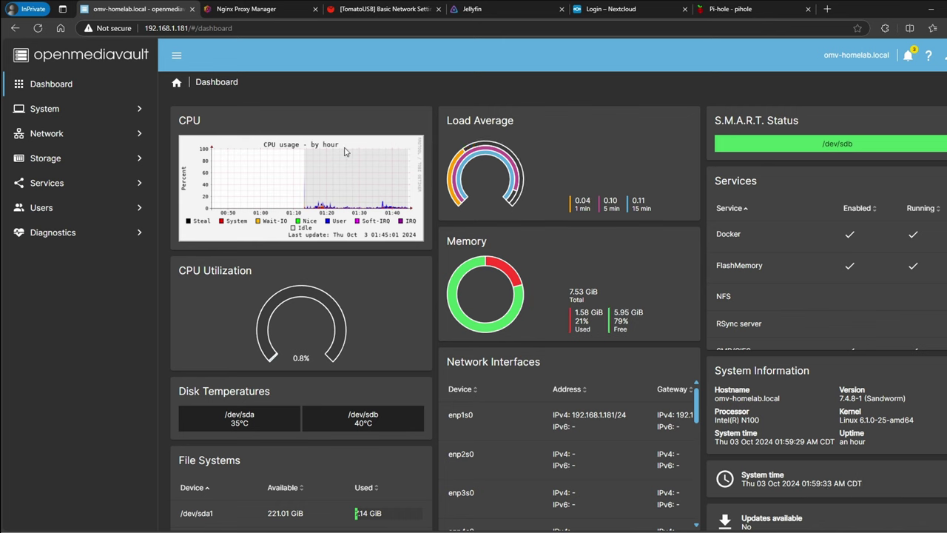
Switch to the Jellyfin sign-in page and highlight its jellyfin.robhomelab.duckdns.org web address
{"action": "left_click", "coordinate": [238, 8]}
{"action": "left_click", "coordinate": [470, 9]}
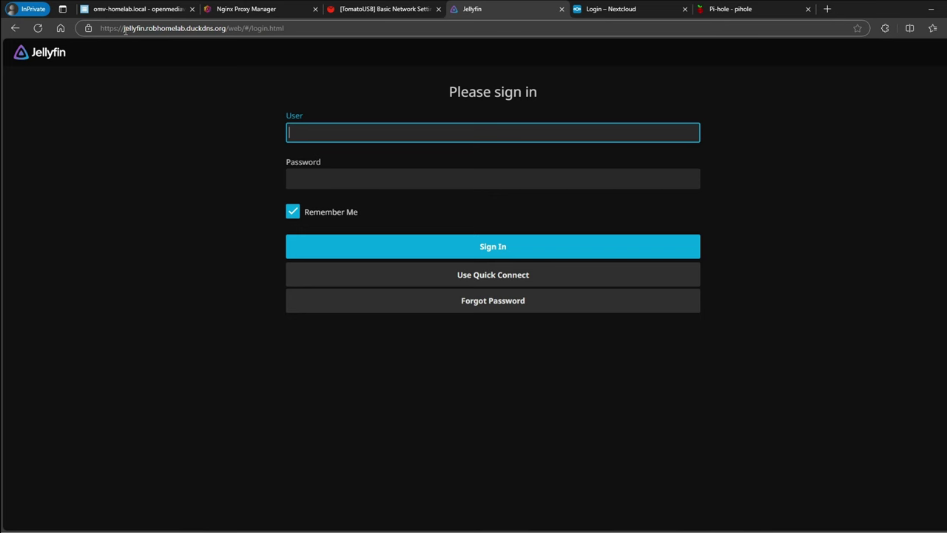
{"action": "left_click_drag", "start_coordinate": [123, 28], "coordinate": [223, 30]}
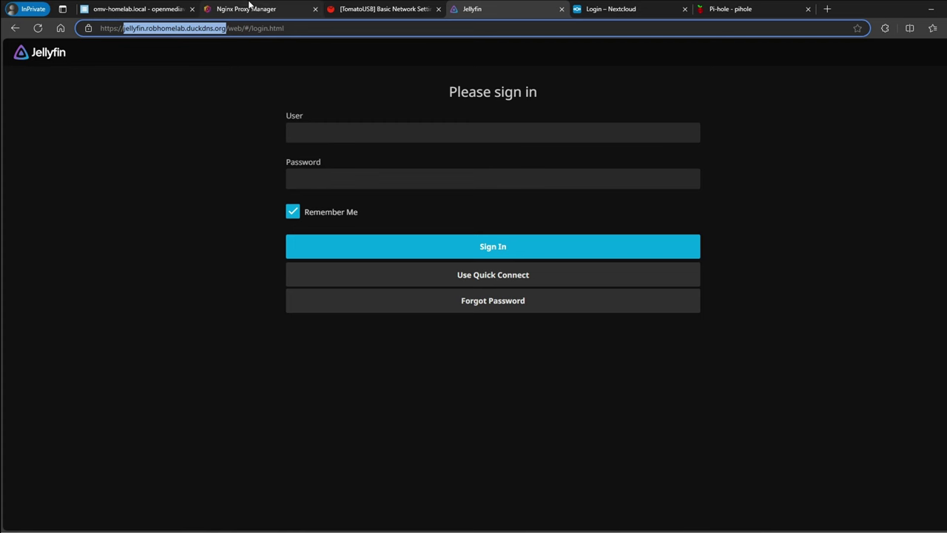
{"action": "left_click", "coordinate": [144, 28]}
{"action": "left_click_drag", "start_coordinate": [123, 30], "coordinate": [283, 30]}
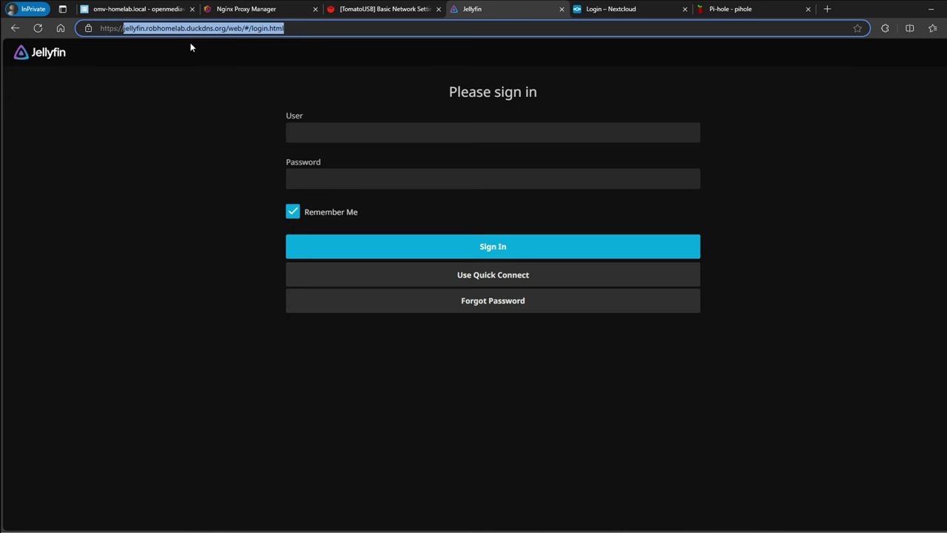
Switch to the Pi-hole admin page at 192.168.1.50, log out of it and close the page
{"action": "left_click", "coordinate": [709, 12]}
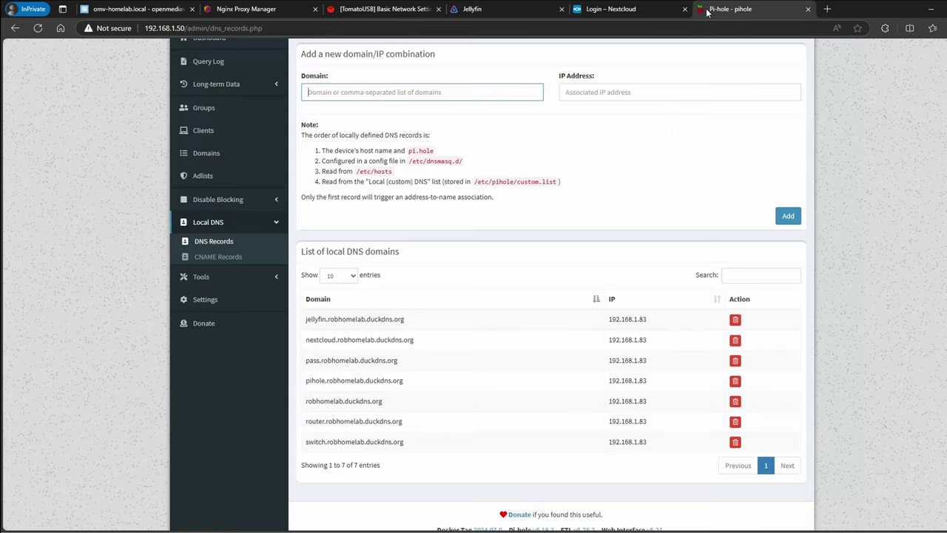
{"action": "scroll", "coordinate": [396, 131], "scroll_direction": "up", "scroll_amount": 1}
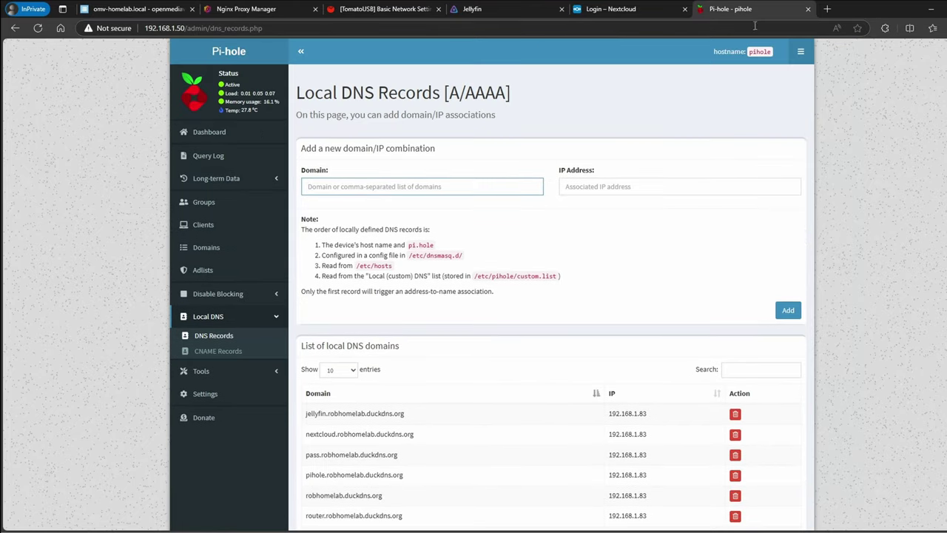
{"action": "left_click", "coordinate": [799, 51]}
{"action": "left_click", "coordinate": [734, 230]}
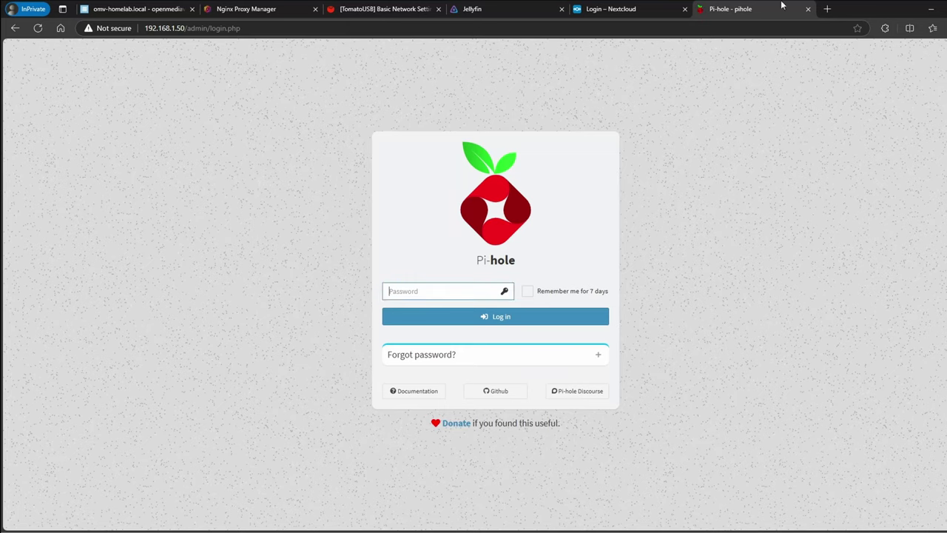
{"action": "left_click", "coordinate": [808, 9]}
Open Pi-hole through the pihole.robhomelab.duckdns.org proxy host and log in with the admin password
{"action": "left_click", "coordinate": [275, 9]}
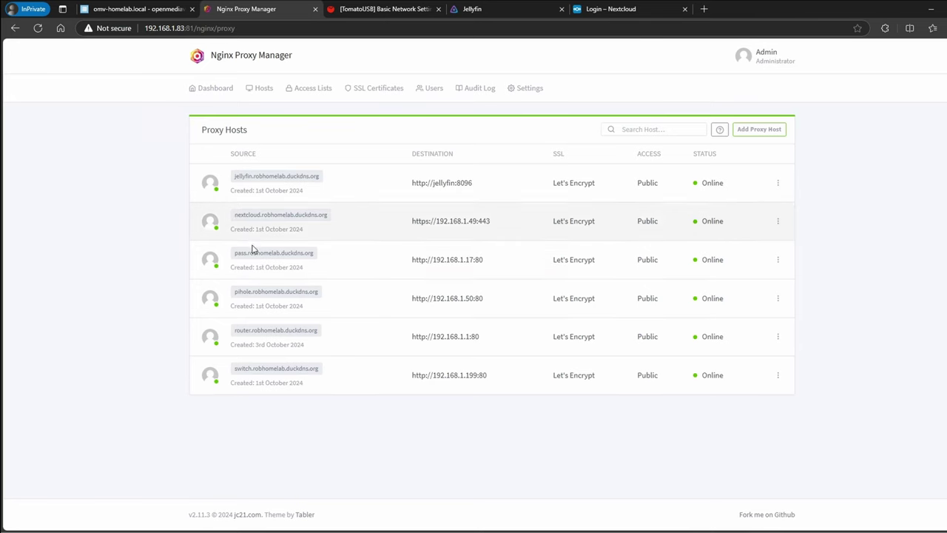
{"action": "left_click", "coordinate": [260, 293]}
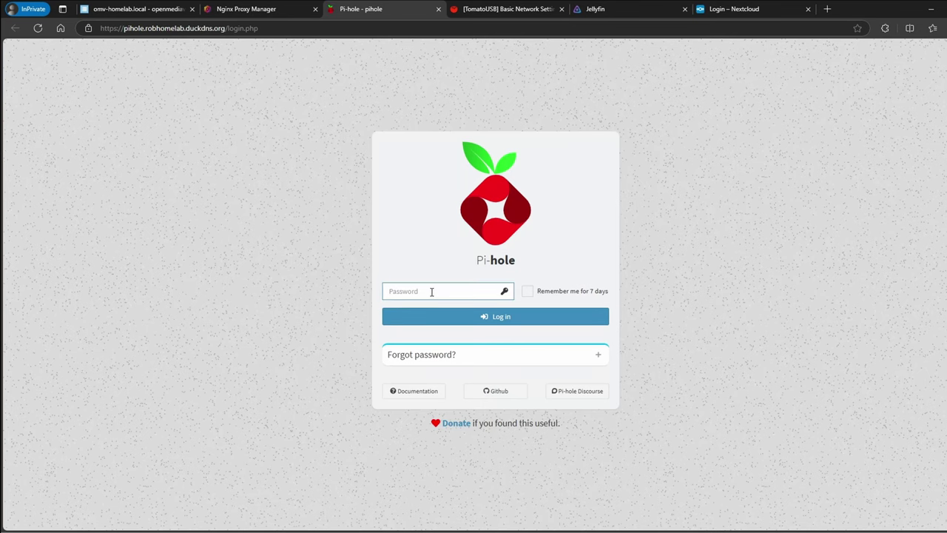
{"action": "type", "text": "••••••••"}
{"action": "key", "text": "Return"}
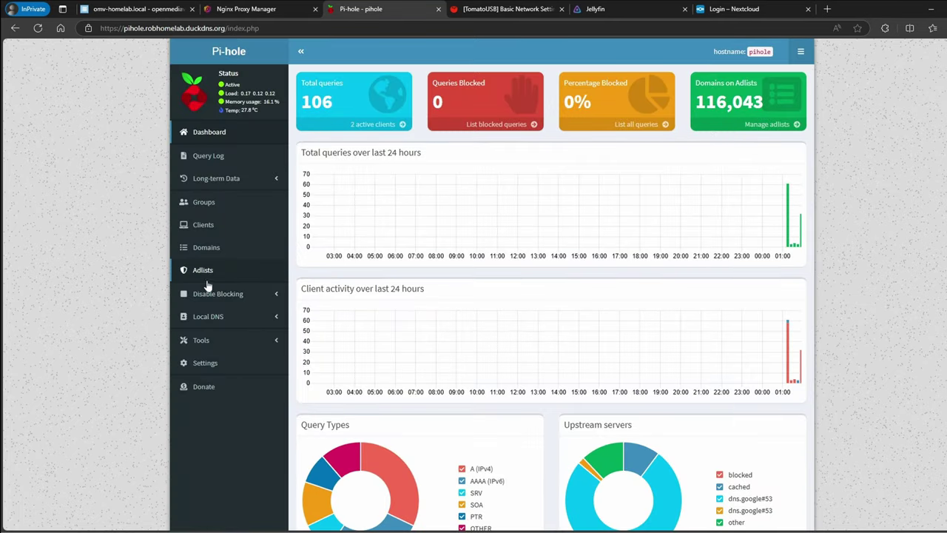
Open Pi-hole's local DNS records and review the list of domains and their IP addresses
{"action": "left_click", "coordinate": [210, 318]}
{"action": "left_click", "coordinate": [213, 342]}
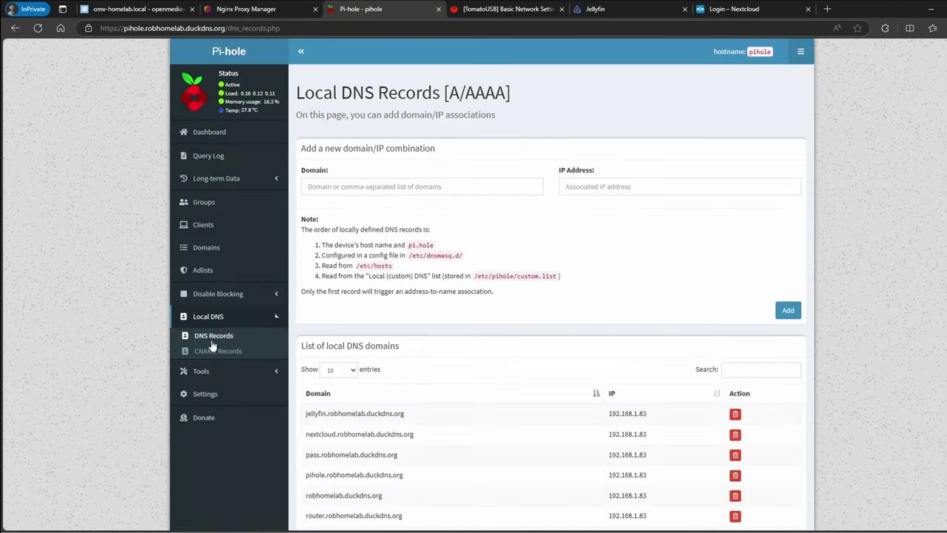
{"action": "scroll", "coordinate": [389, 362], "scroll_direction": "down", "scroll_amount": 2}
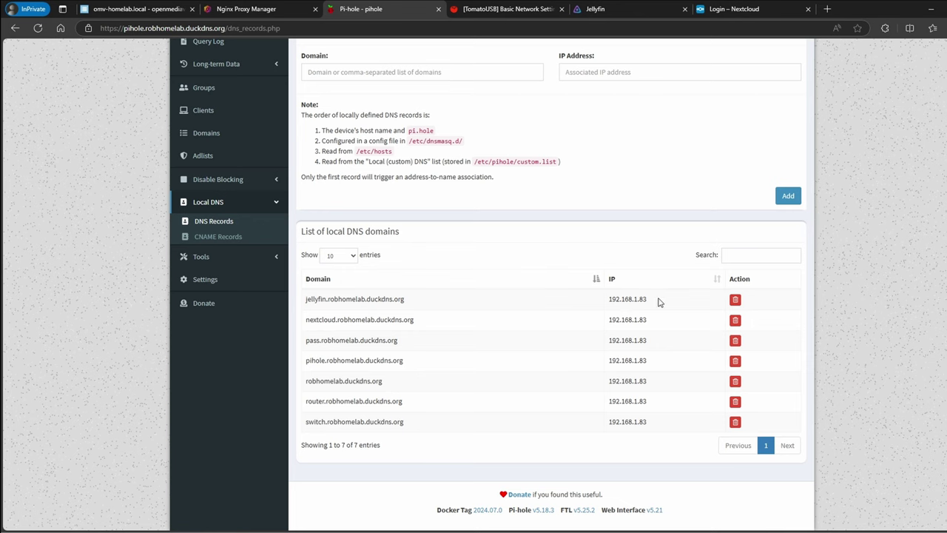
Highlight the IP address and the domain name of the jellyfin record in Pi-hole's local DNS list
{"action": "left_click_drag", "start_coordinate": [659, 300], "coordinate": [607, 303]}
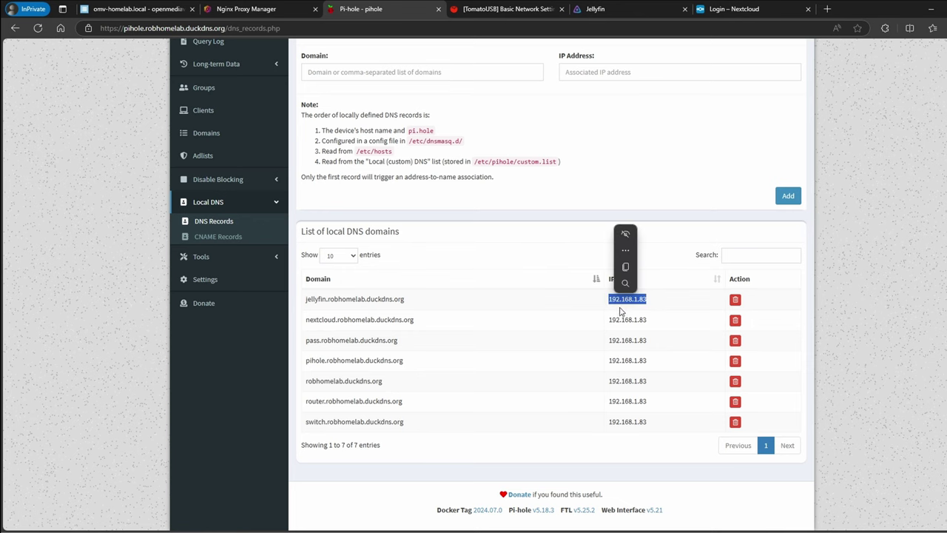
{"action": "left_click", "coordinate": [620, 311]}
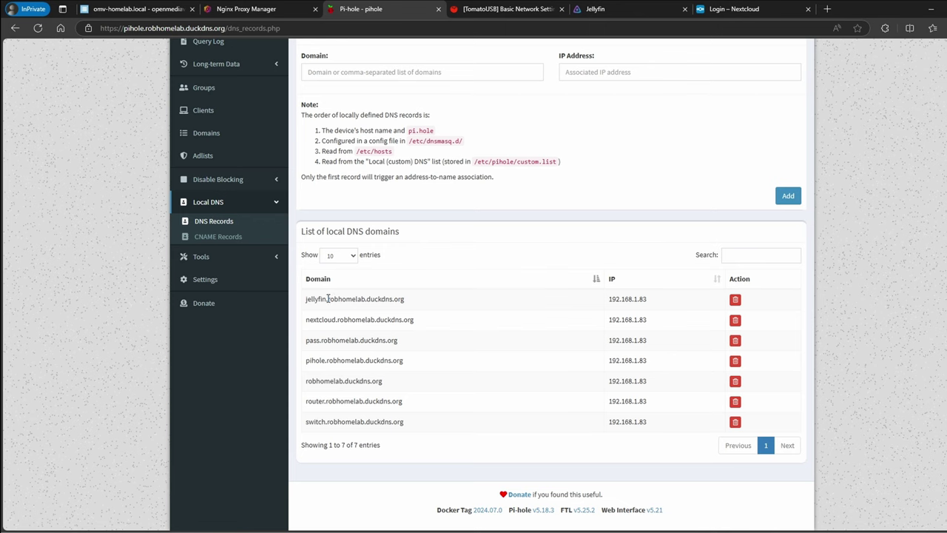
{"action": "left_click_drag", "start_coordinate": [327, 298], "coordinate": [403, 307]}
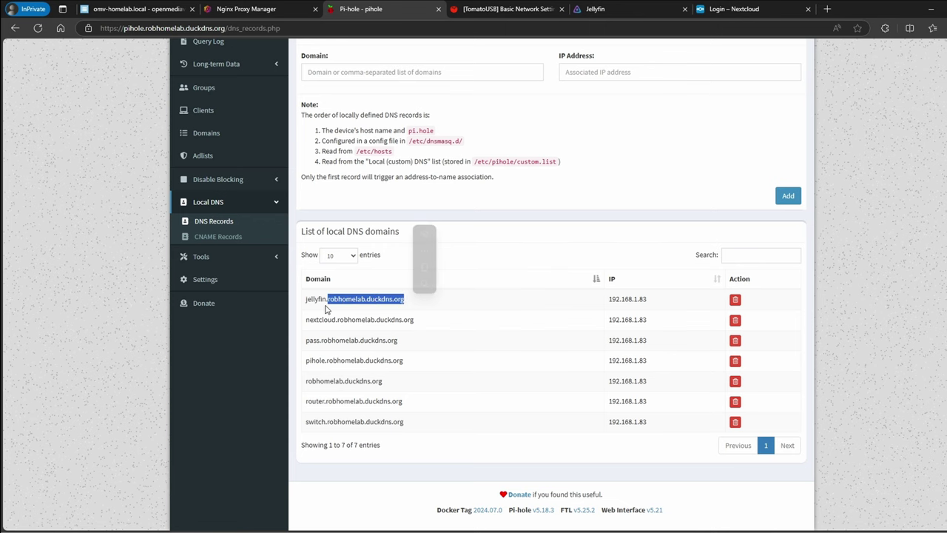
{"action": "key", "text": "ctrl+c"}
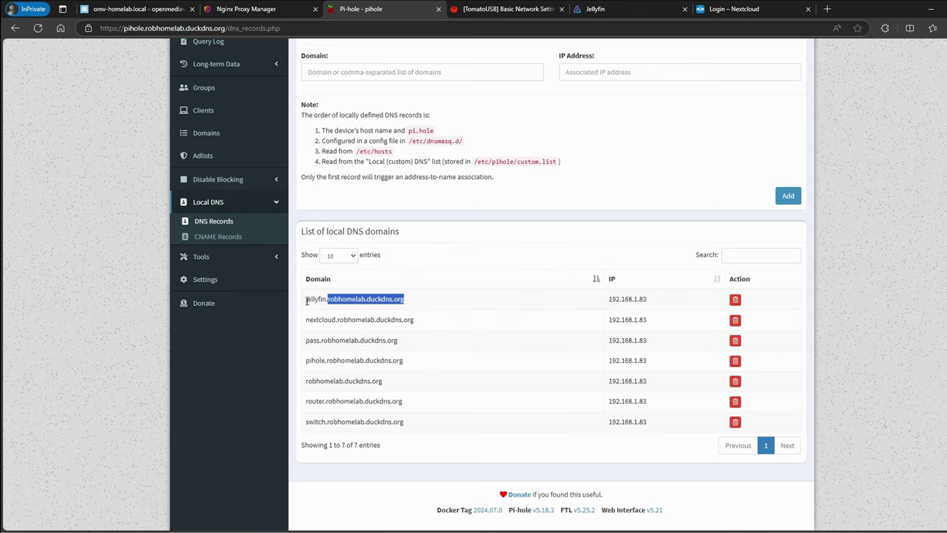
{"action": "left_click_drag", "start_coordinate": [306, 299], "coordinate": [405, 301]}
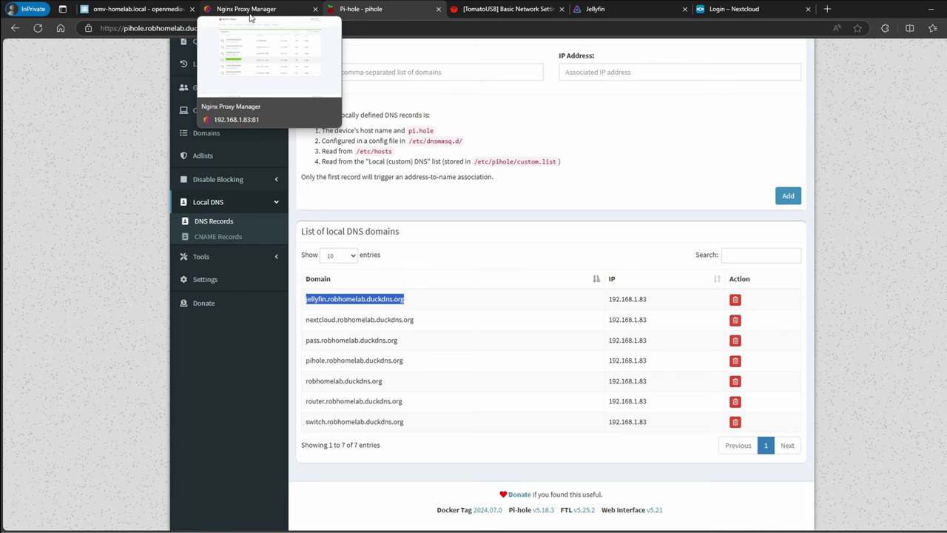
{"action": "left_click", "coordinate": [335, 298]}
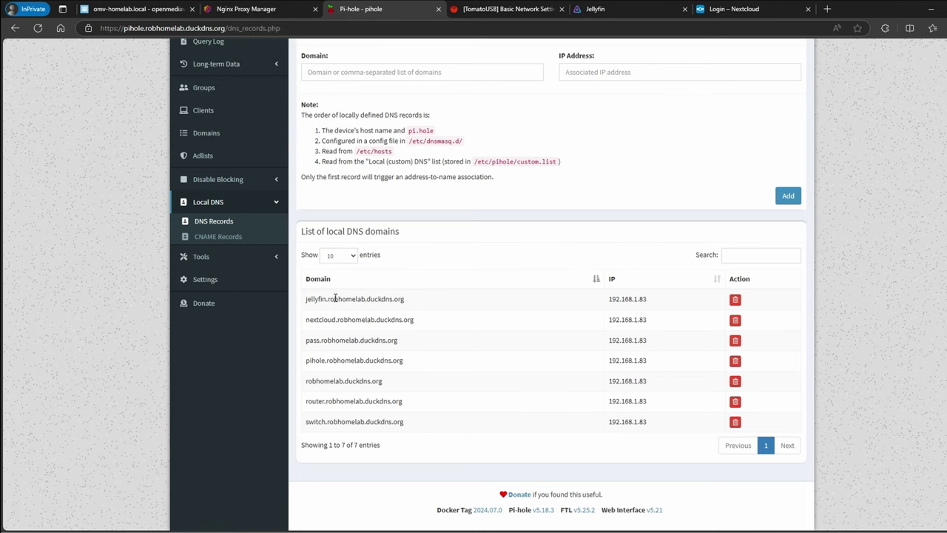
Highlight the robhomelab.duckdns.org part of the jellyfin record, and the subdomain prefixes of the jellyfin and pass records
{"action": "left_click_drag", "start_coordinate": [328, 299], "coordinate": [404, 299]}
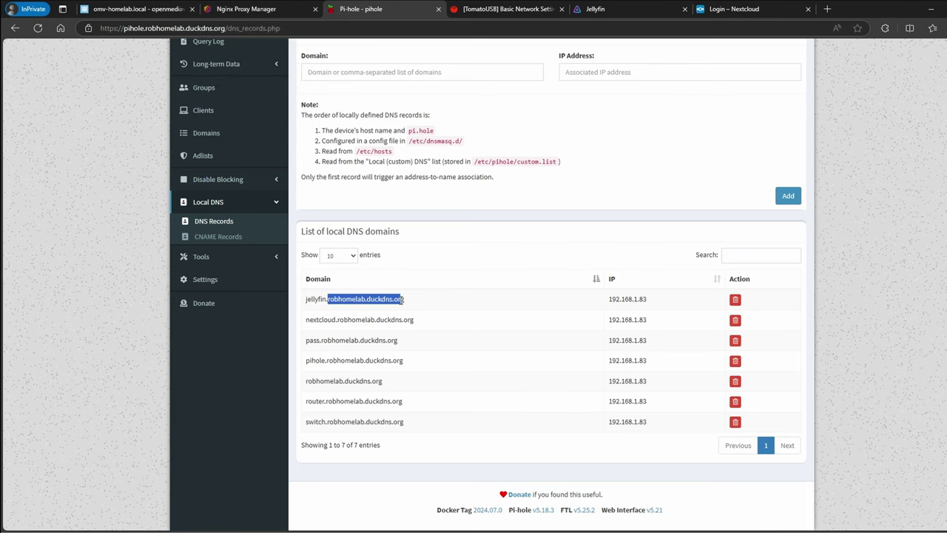
{"action": "left_click_drag", "start_coordinate": [326, 299], "coordinate": [307, 305]}
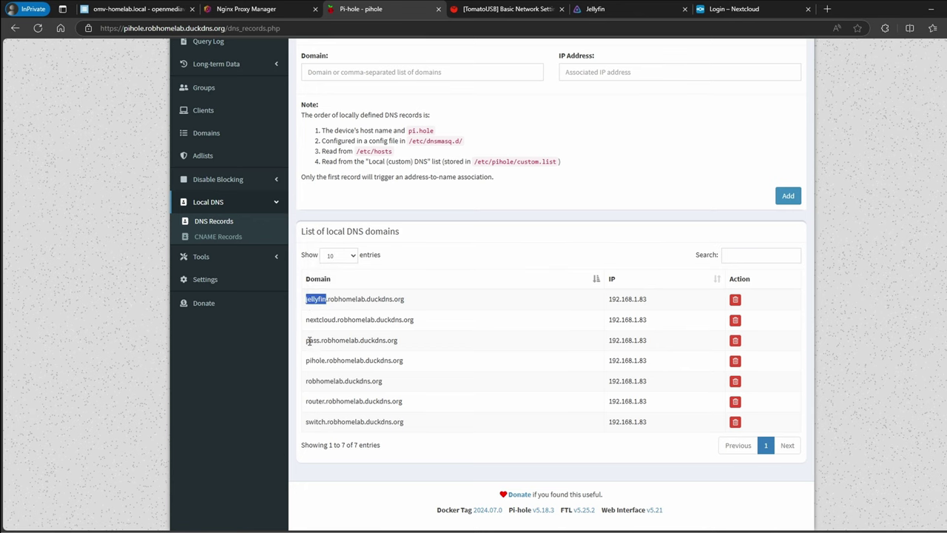
{"action": "left_click_drag", "start_coordinate": [312, 340], "coordinate": [306, 341]}
{"action": "left_click", "coordinate": [308, 324]}
Switch to Nginx Proxy Manager, highlight the destination address of the nextcloud proxy host, and return to Pi-hole
{"action": "left_click", "coordinate": [253, 15]}
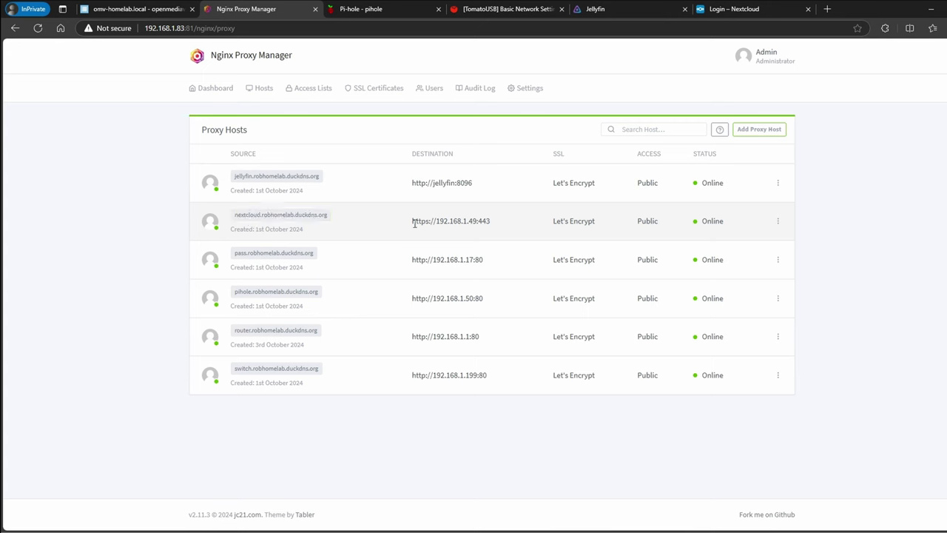
{"action": "left_click_drag", "start_coordinate": [414, 222], "coordinate": [492, 221]}
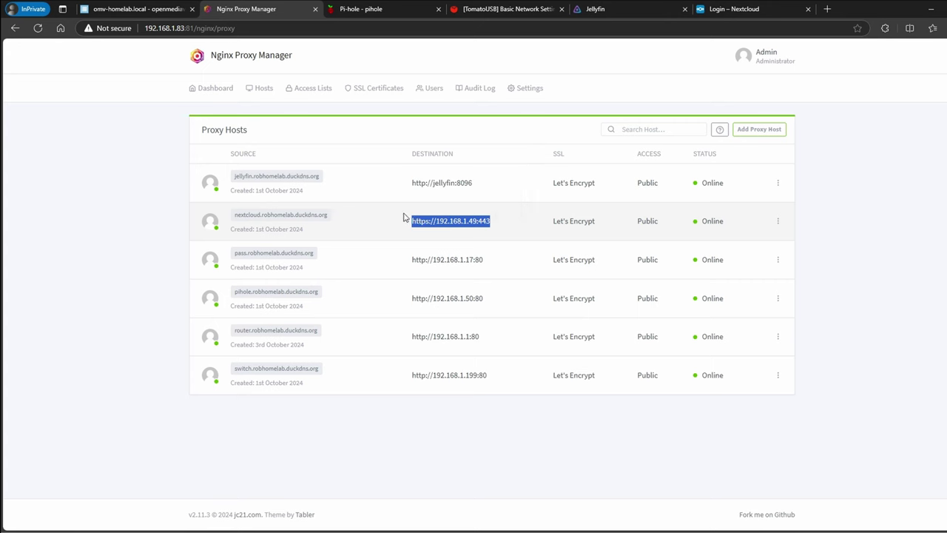
{"action": "left_click", "coordinate": [392, 9]}
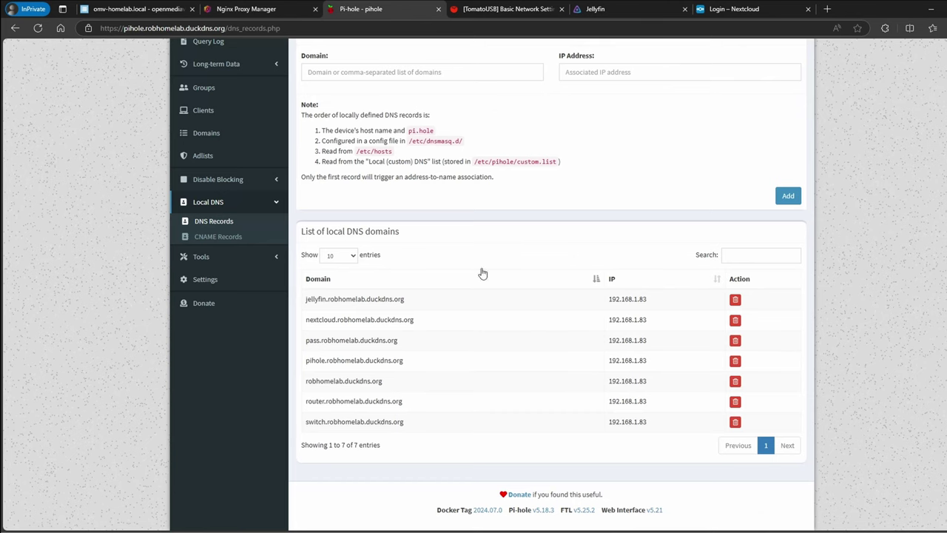
Open Pi-hole's dashboard and its query log to view the recent DNS queries
{"action": "scroll", "coordinate": [304, 316], "scroll_direction": "up", "scroll_amount": 2}
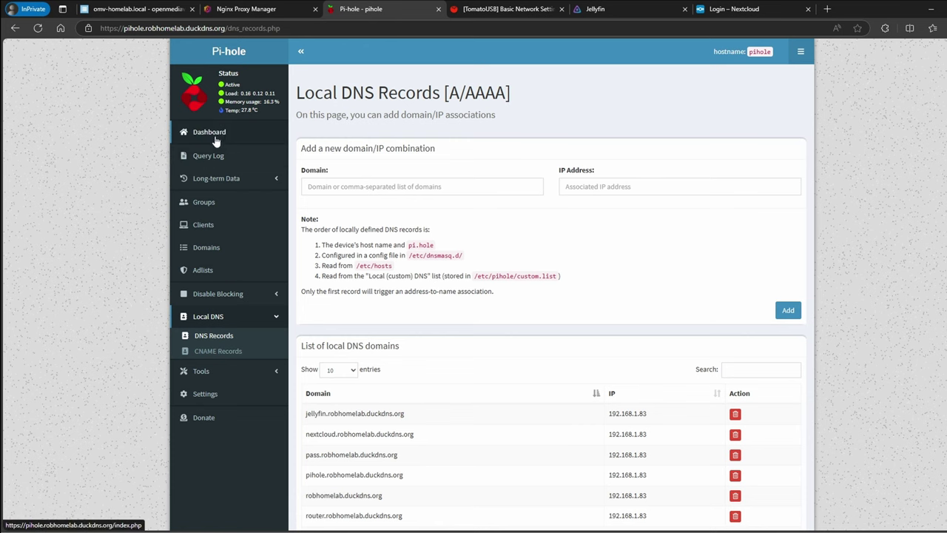
{"action": "left_click", "coordinate": [218, 134]}
{"action": "left_click", "coordinate": [208, 161]}
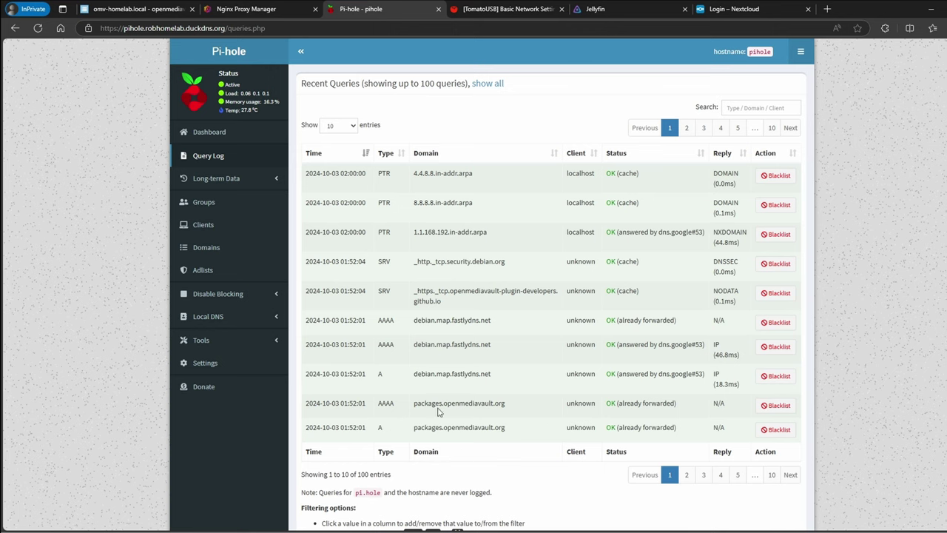
Switch to the AdvancedTomato router page and highlight its web address and the DNS 1 server in the WAN settings
{"action": "left_click", "coordinate": [511, 8]}
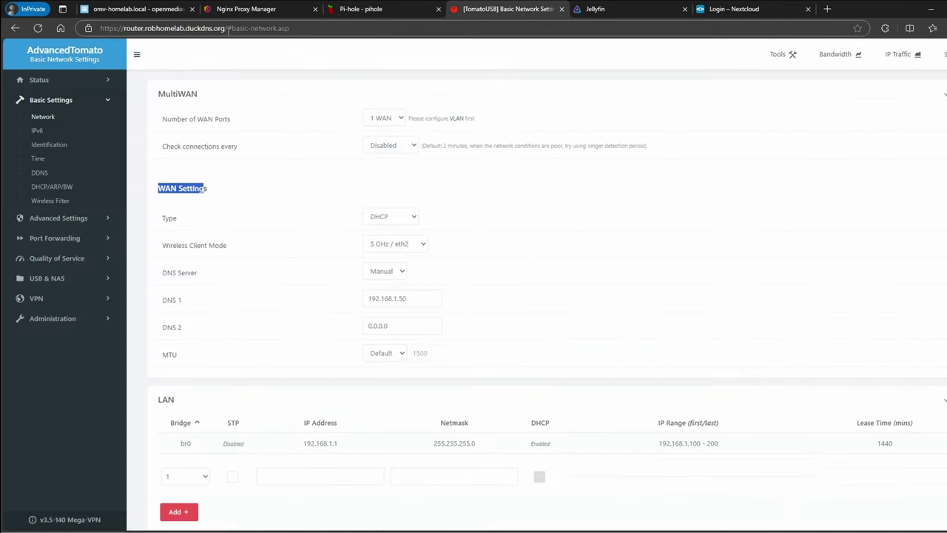
{"action": "left_click_drag", "start_coordinate": [124, 28], "coordinate": [293, 28]}
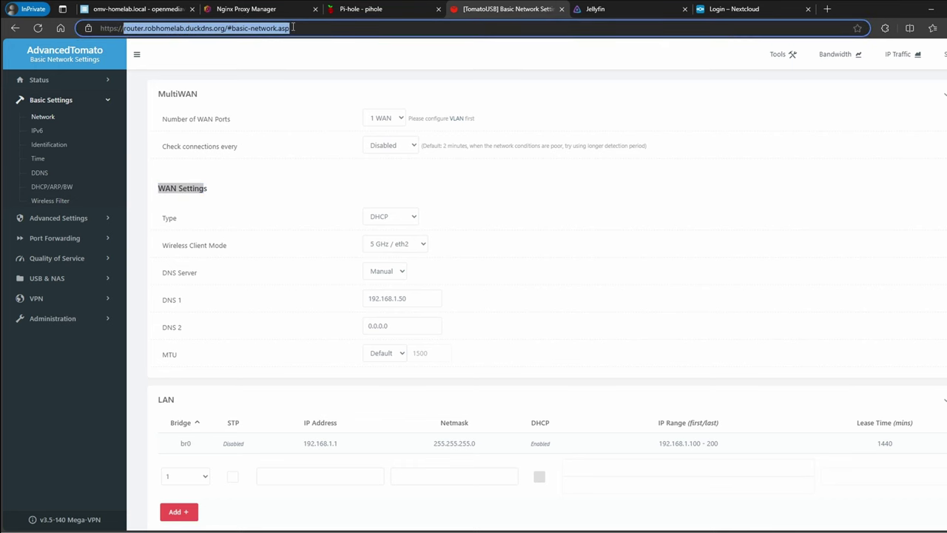
{"action": "left_click", "coordinate": [287, 201]}
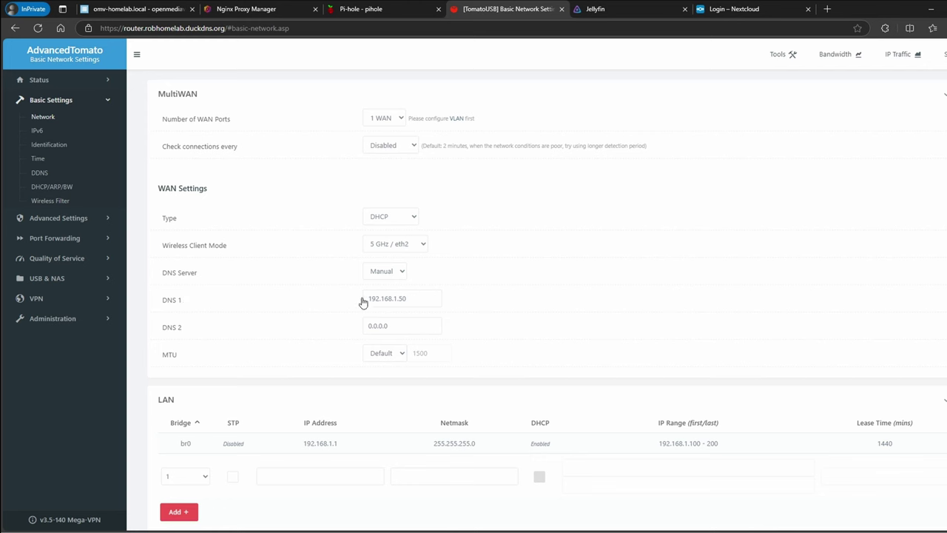
{"action": "left_click_drag", "start_coordinate": [421, 304], "coordinate": [358, 307]}
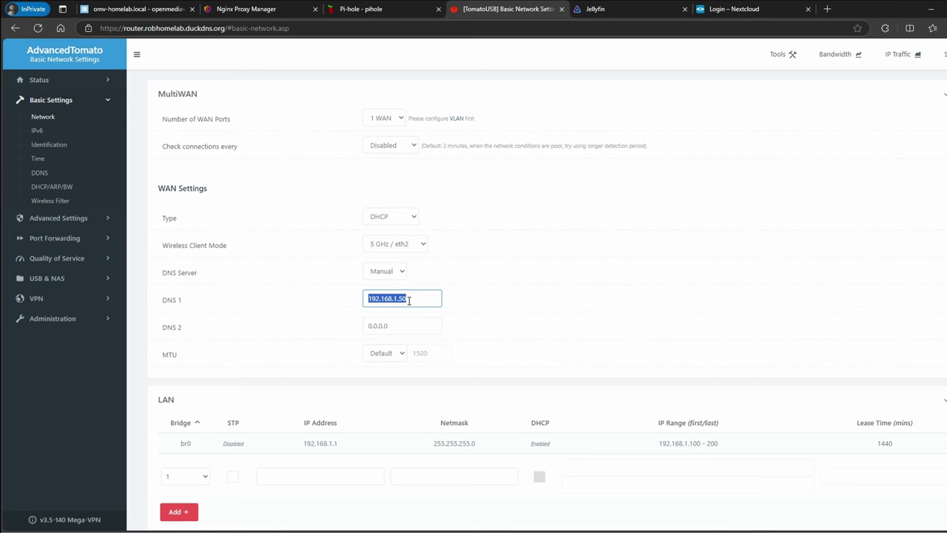
Switch to the Jellyfin sign-in page and sign in with the account's username and password
{"action": "left_click", "coordinate": [602, 7]}
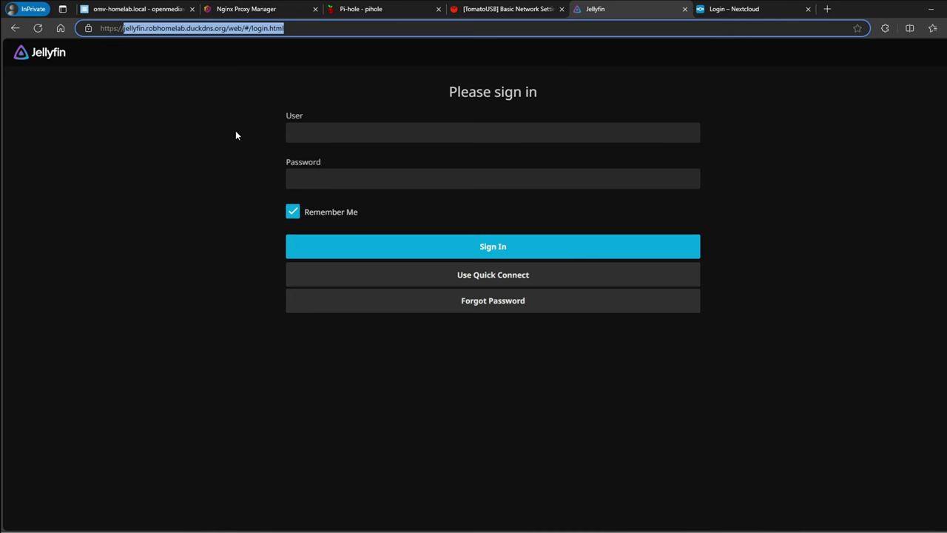
{"action": "left_click", "coordinate": [330, 129]}
{"action": "key", "text": "Tab"}
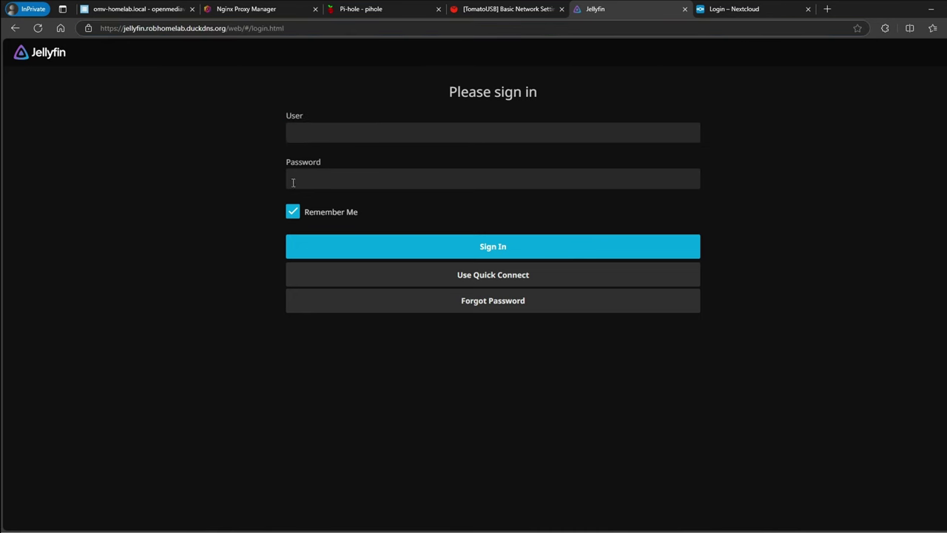
{"action": "left_click", "coordinate": [325, 133]}
{"action": "type", "text": "robert"}
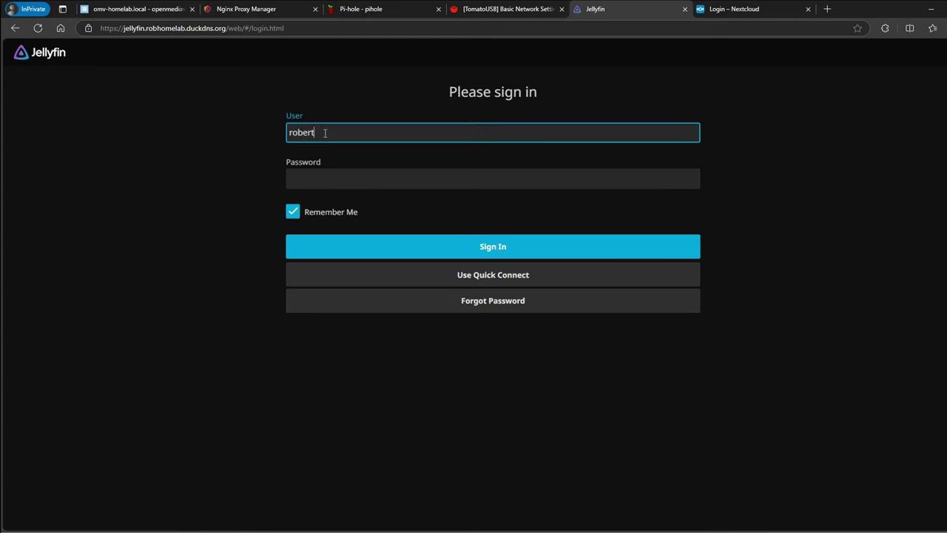
{"action": "key", "text": "Tab"}
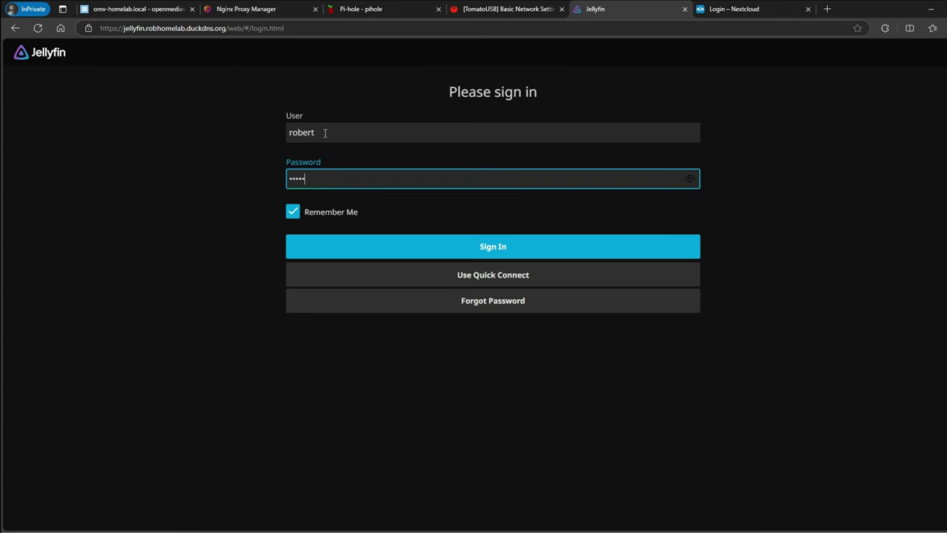
{"action": "key", "text": "Return"}
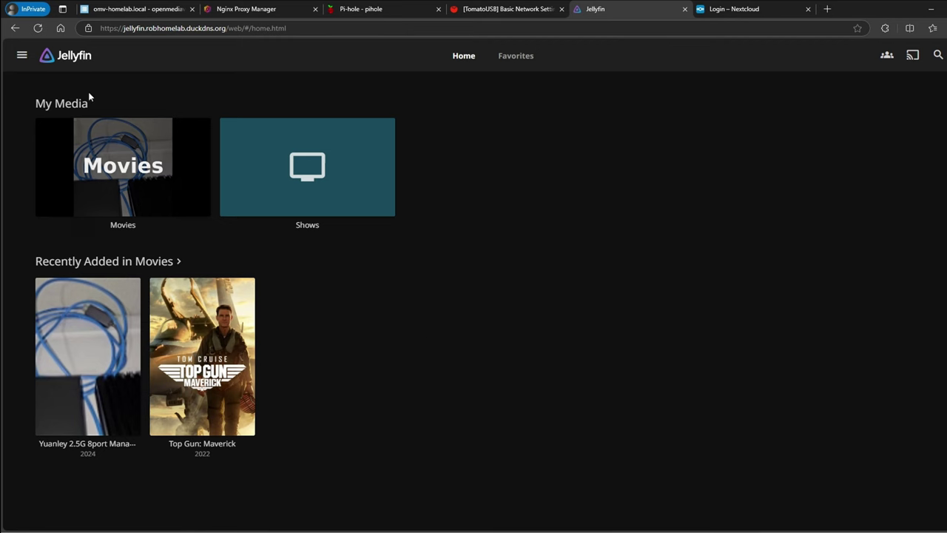
Set hardware acceleration to None in Jellyfin's playback transcoding settings and save them
{"action": "left_click", "coordinate": [22, 56]}
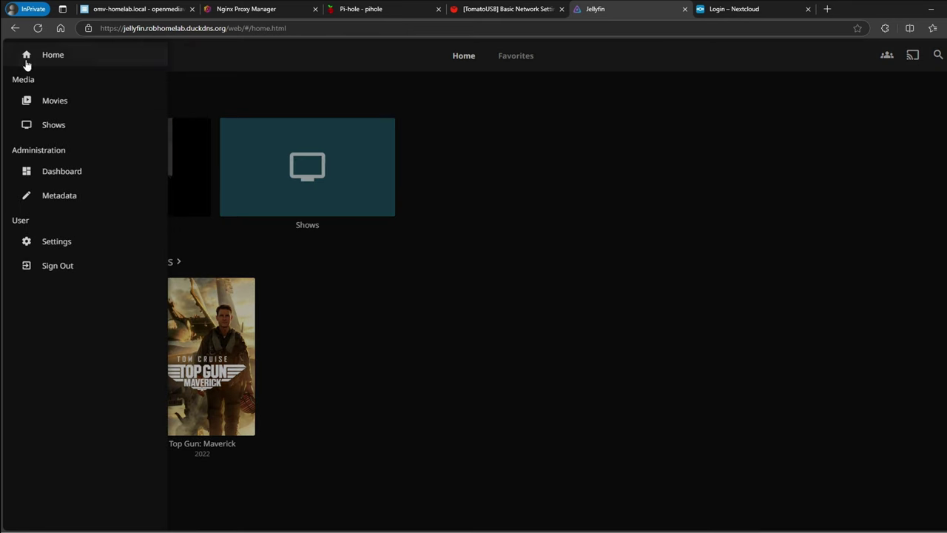
{"action": "left_click", "coordinate": [49, 167]}
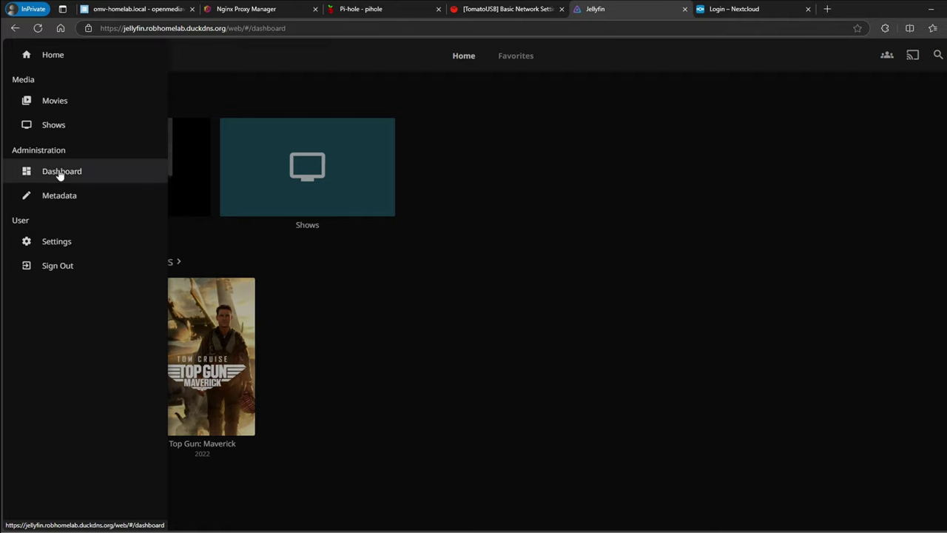
{"action": "left_click", "coordinate": [49, 213]}
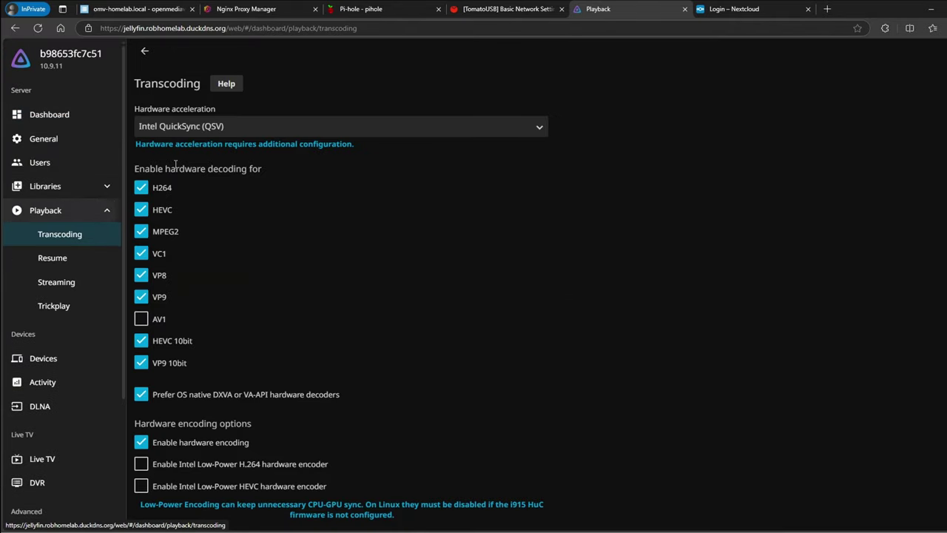
{"action": "left_click", "coordinate": [203, 127]}
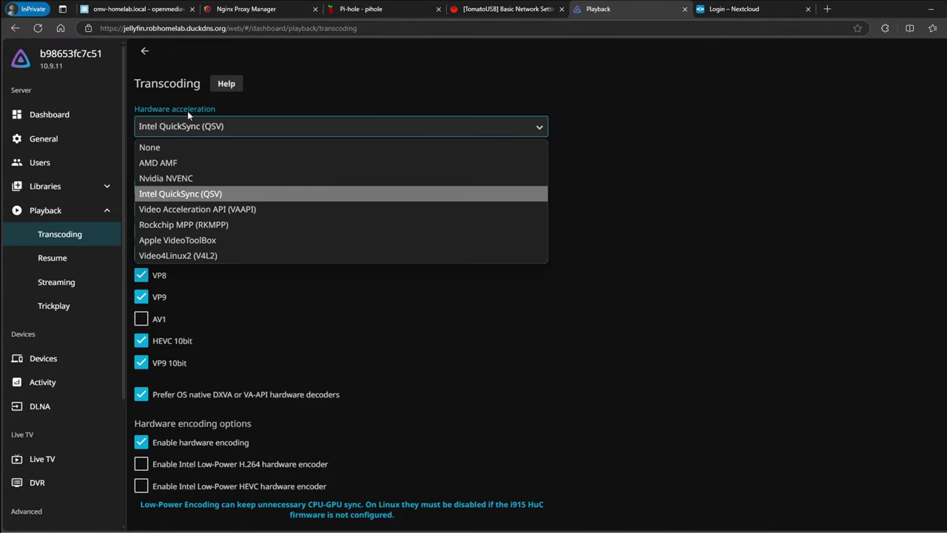
{"action": "left_click", "coordinate": [160, 149]}
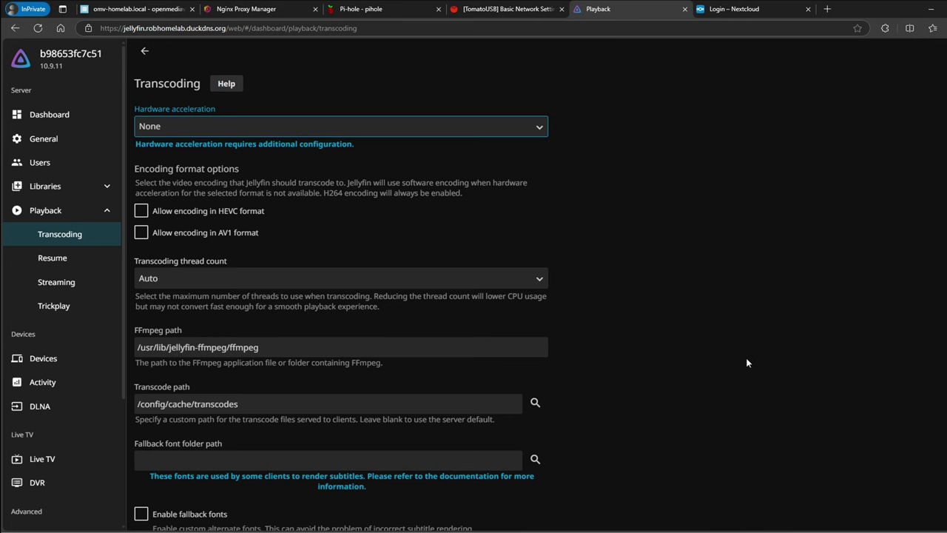
{"action": "scroll", "coordinate": [628, 313], "scroll_direction": "down", "scroll_amount": 4}
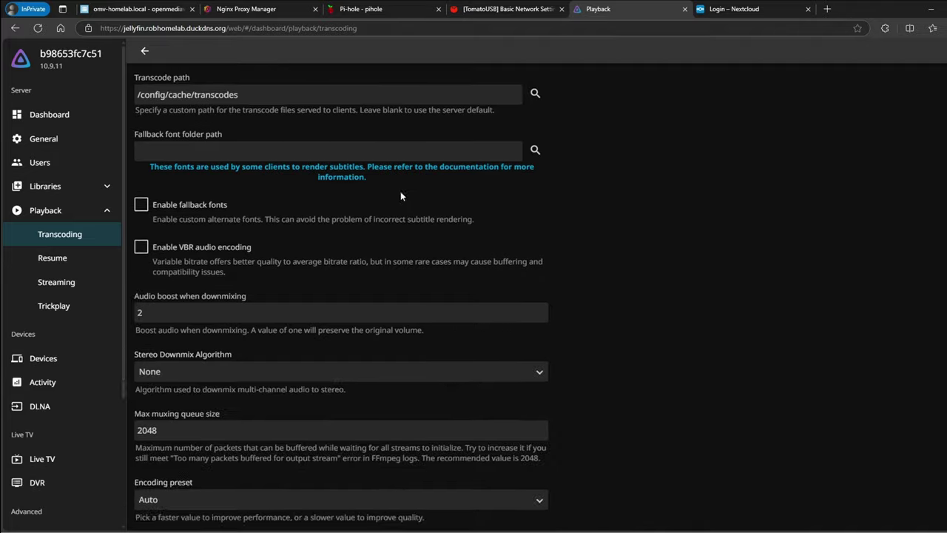
{"action": "scroll", "coordinate": [400, 191], "scroll_direction": "up", "scroll_amount": 4}
{"action": "scroll", "coordinate": [588, 297], "scroll_direction": "down", "scroll_amount": 15}
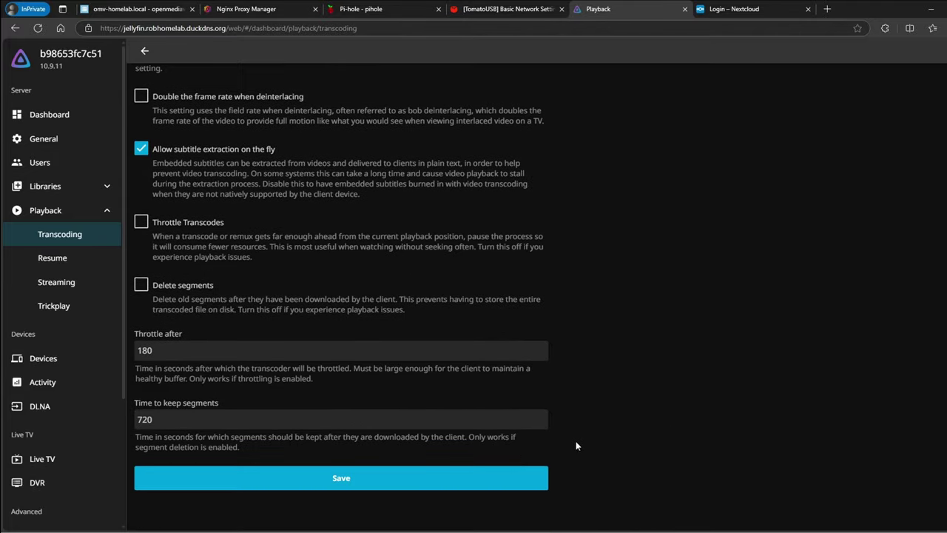
{"action": "left_click", "coordinate": [322, 481]}
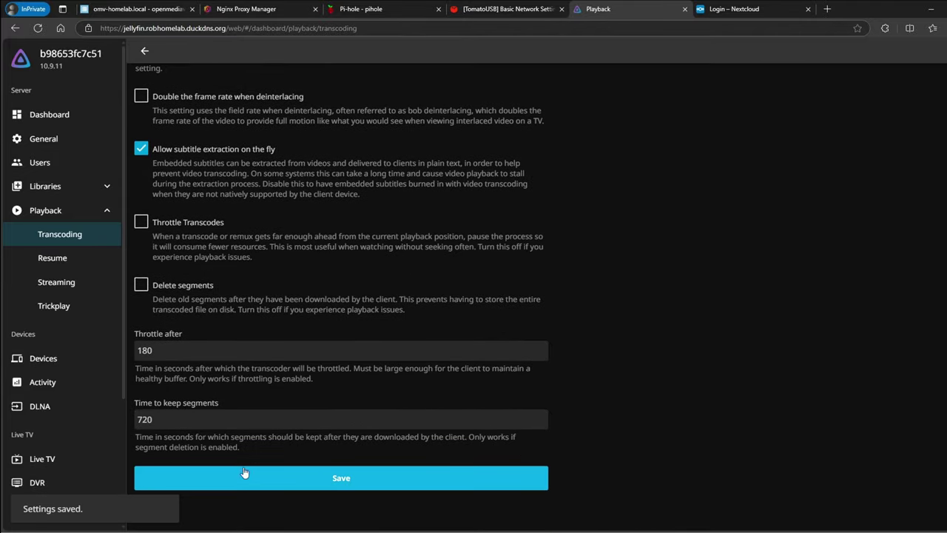
Return to the Jellyfin home page, start playing Top Gun: Maverick and mute its sound
{"action": "scroll", "coordinate": [316, 318], "scroll_direction": "up", "scroll_amount": 4}
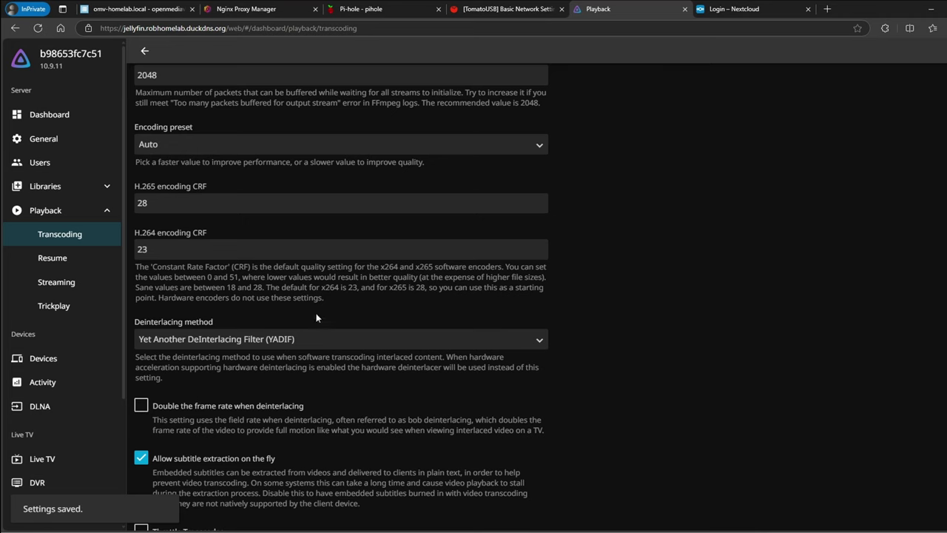
{"action": "left_click", "coordinate": [51, 114]}
{"action": "left_click", "coordinate": [47, 65]}
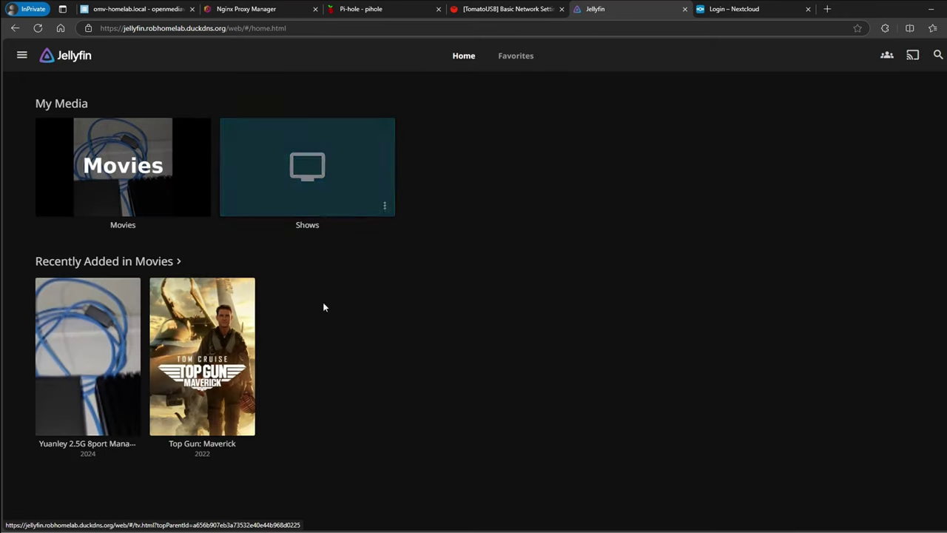
{"action": "left_click", "coordinate": [204, 358]}
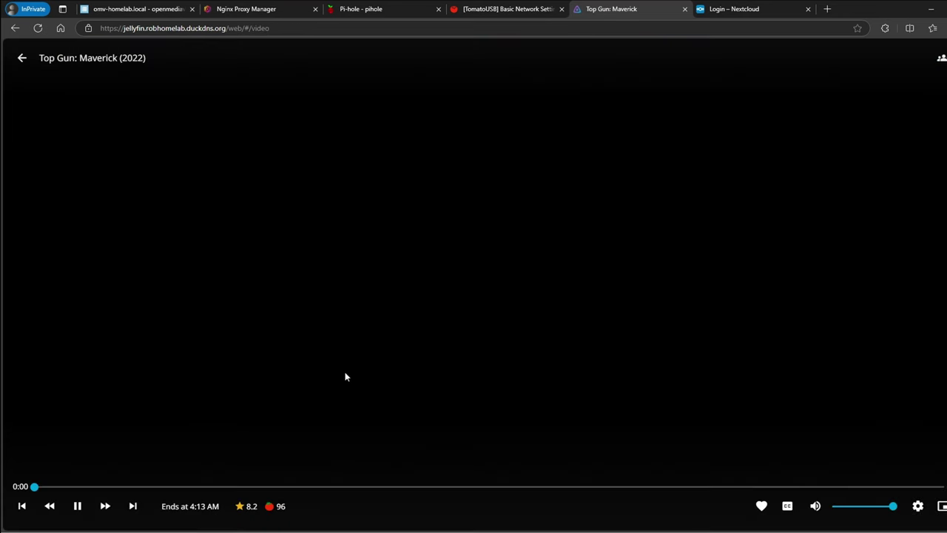
{"action": "left_click", "coordinate": [815, 506]}
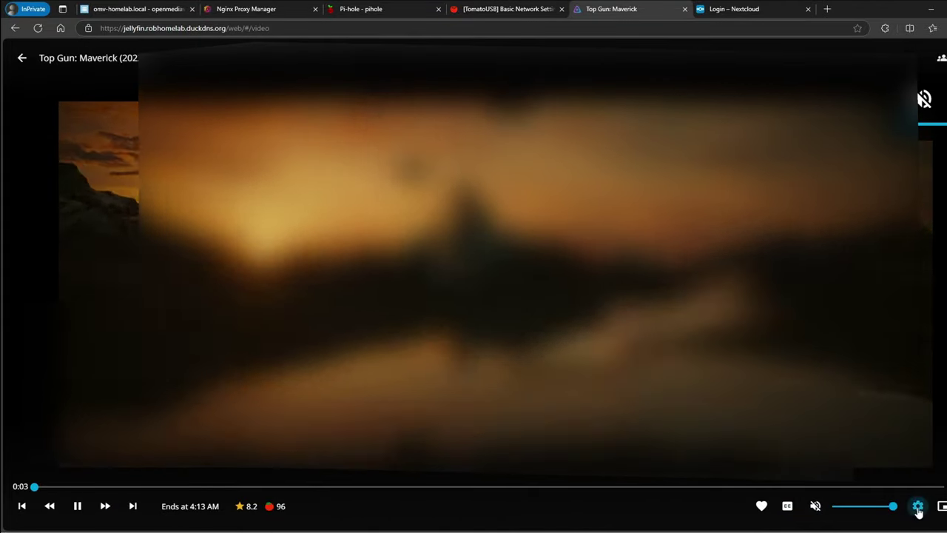
Show the playback info for the playing movie and set its streaming quality to 720p - 4 Mbps
{"action": "left_click", "coordinate": [918, 505]}
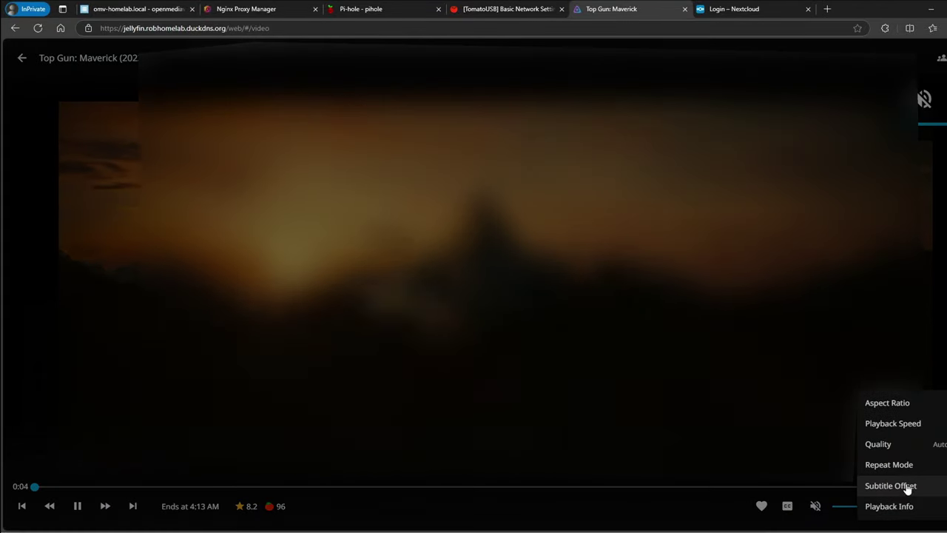
{"action": "left_click", "coordinate": [899, 506]}
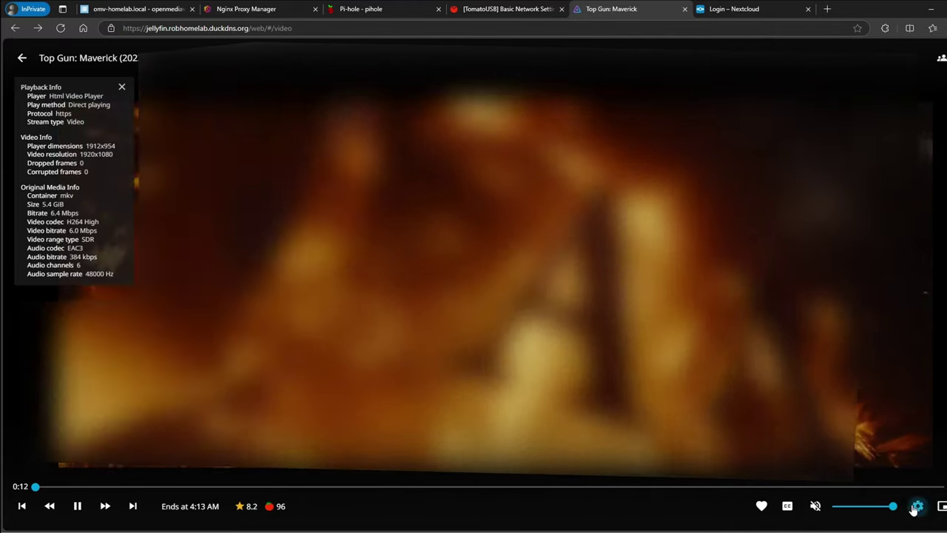
{"action": "left_click", "coordinate": [915, 508]}
{"action": "left_click", "coordinate": [884, 444]}
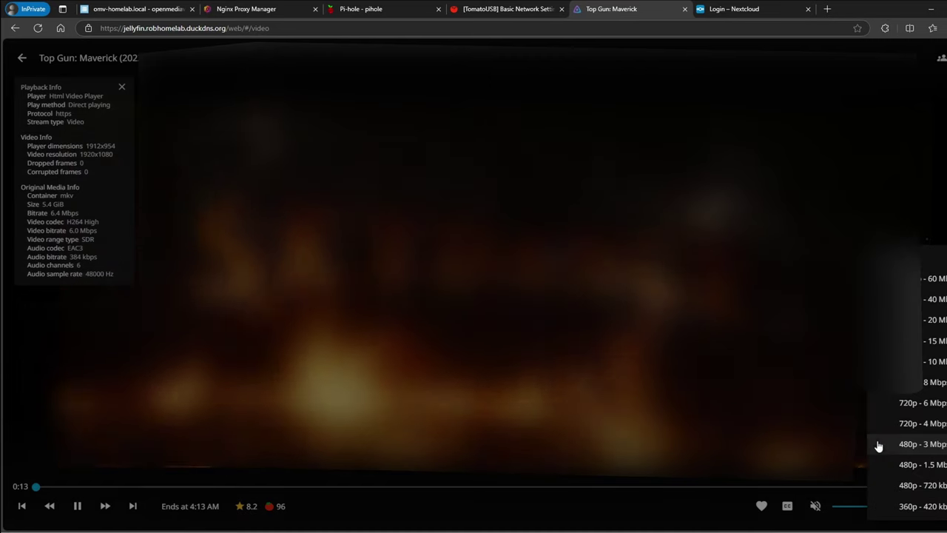
{"action": "left_click", "coordinate": [911, 427]}
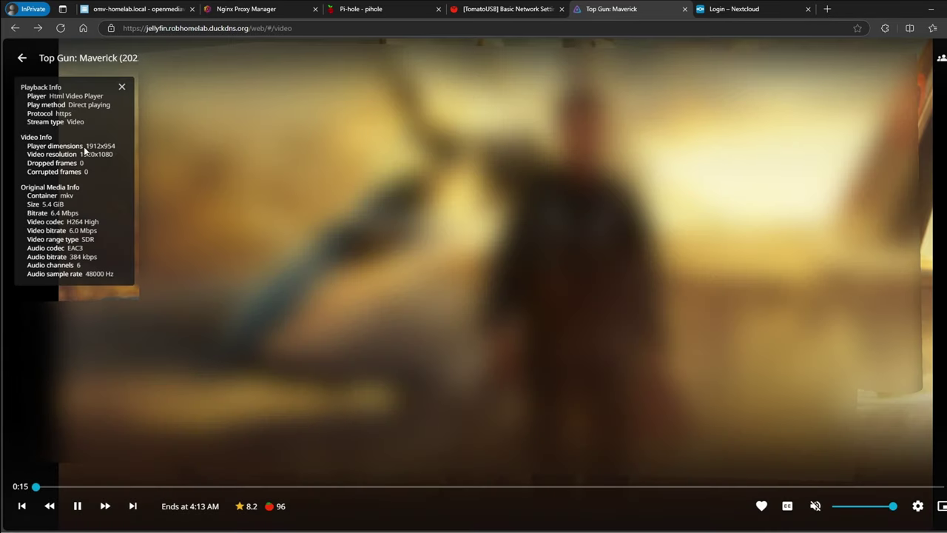